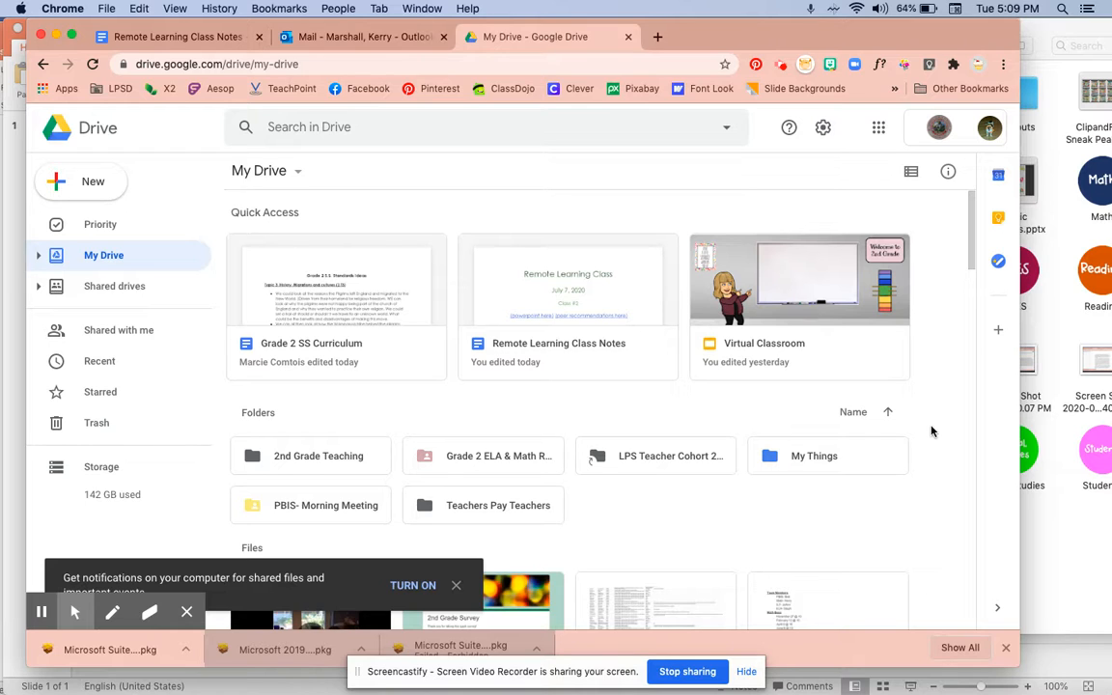
- Create a new blank Google Form from My Drive
{"action": "left_click", "coordinate": [96, 196]}
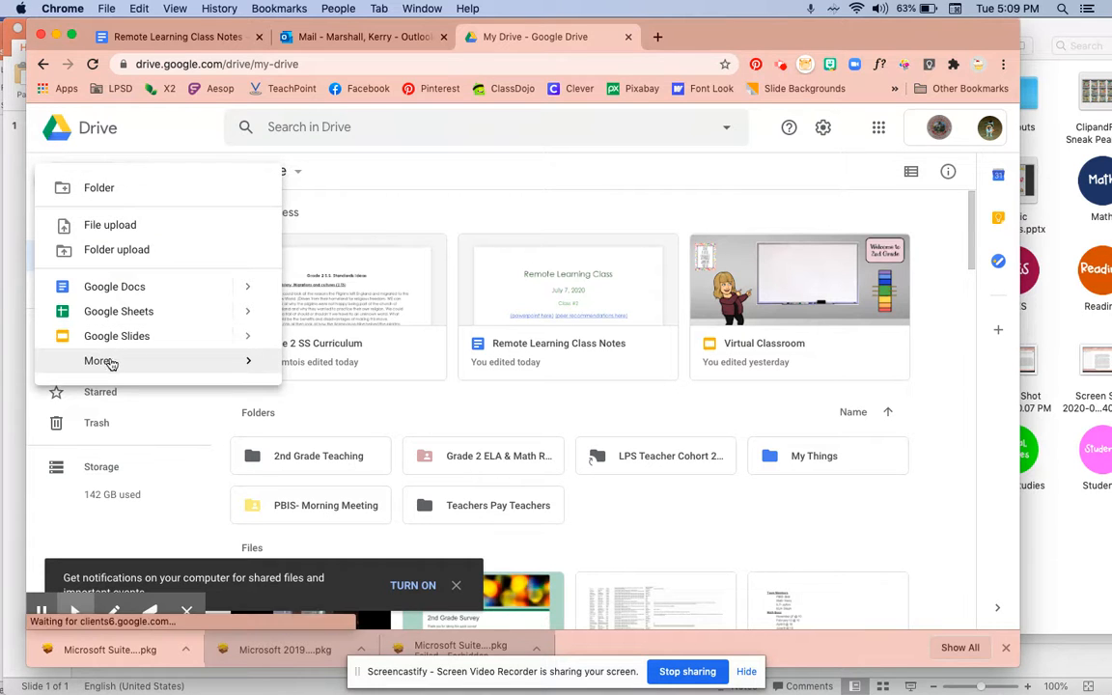
{"action": "left_click", "coordinate": [246, 360]}
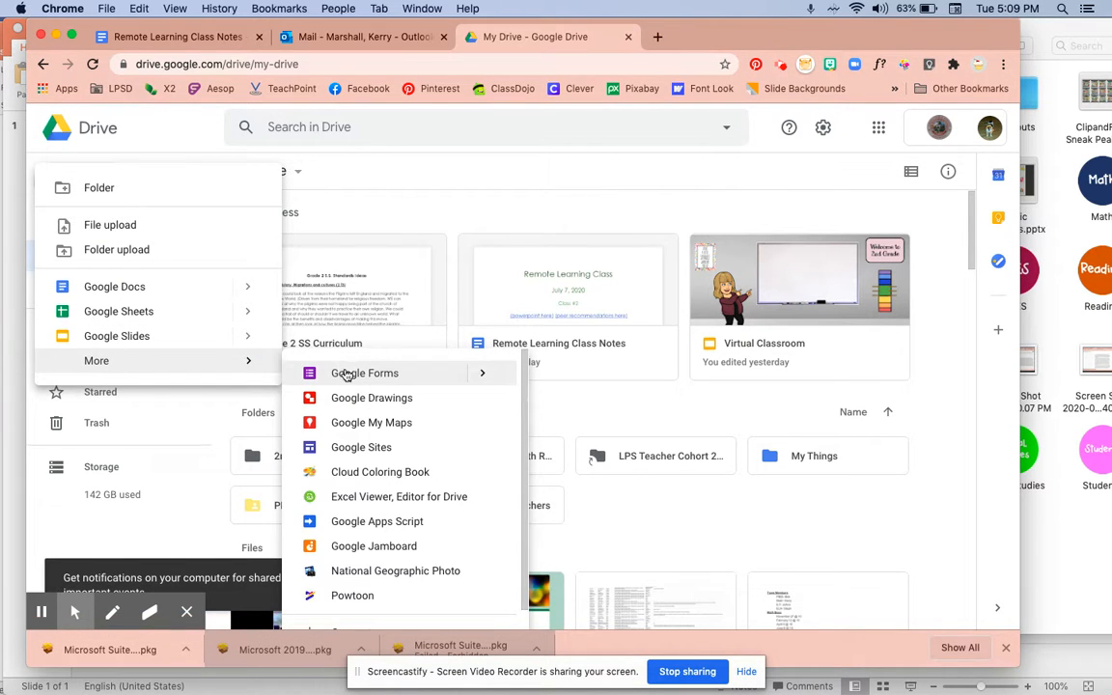
{"action": "left_click", "coordinate": [477, 377]}
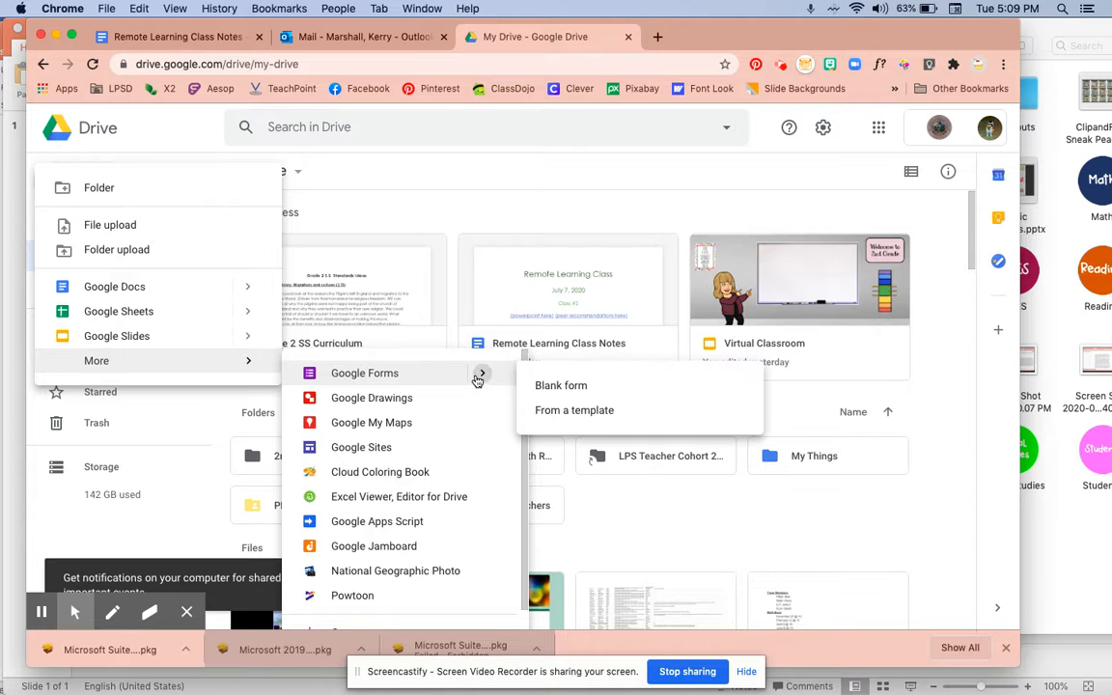
{"action": "left_click", "coordinate": [589, 396]}
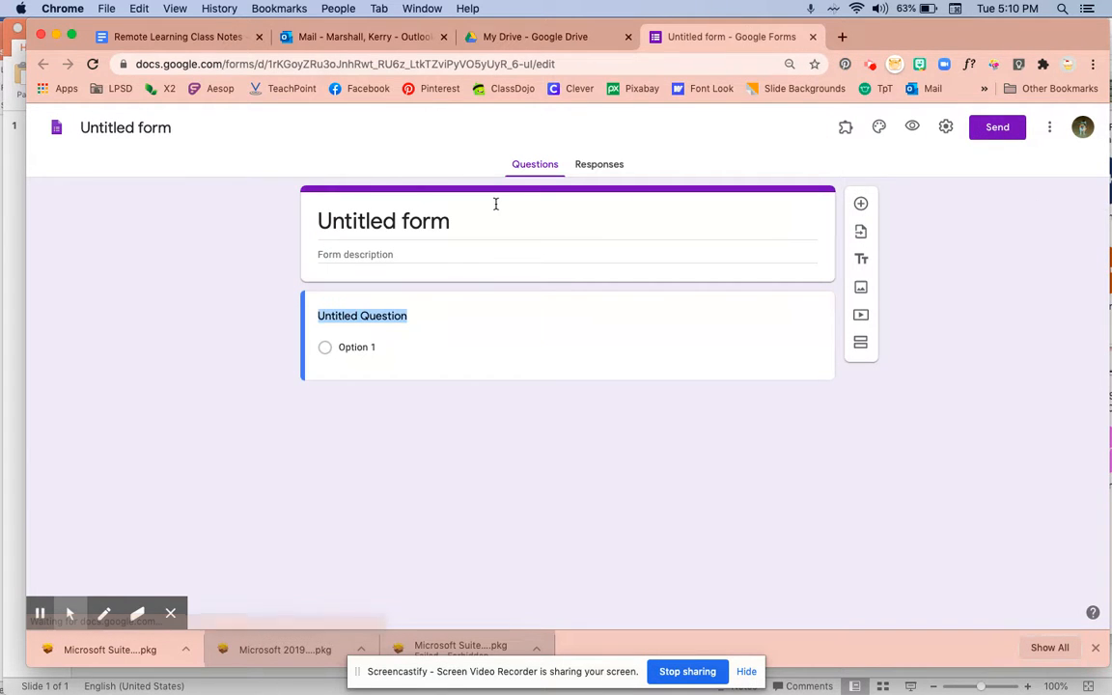
- Title the form "Summer Favorites" and enter "Please take this! :)" as its description
{"action": "left_click", "coordinate": [457, 214]}
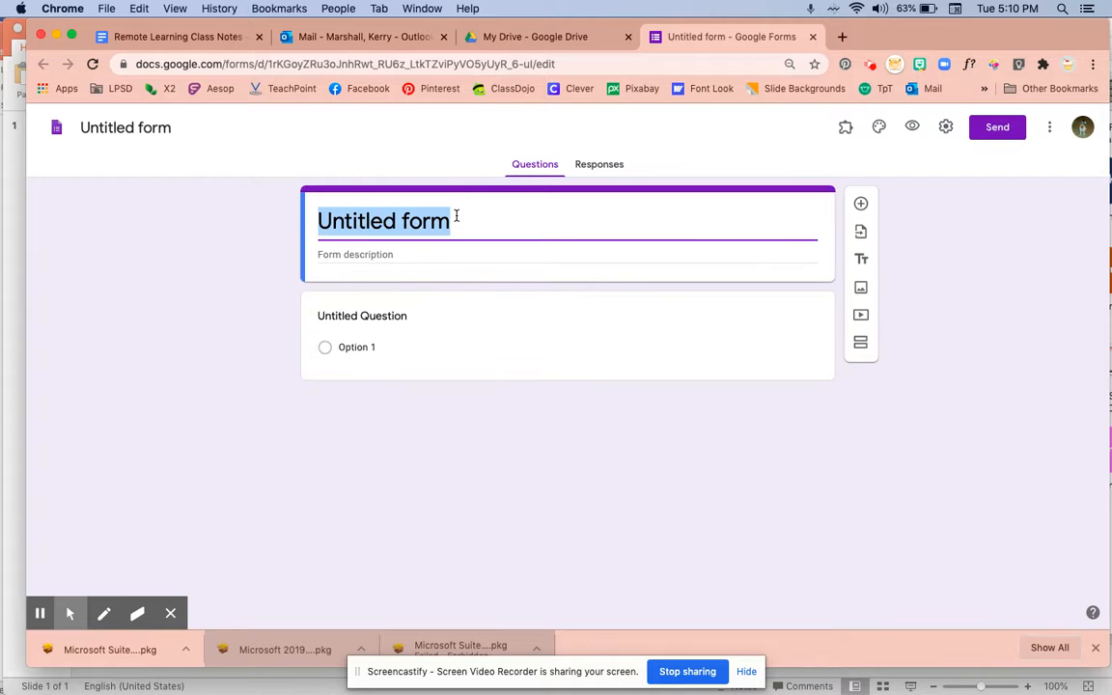
{"action": "type", "text": "Summer"}
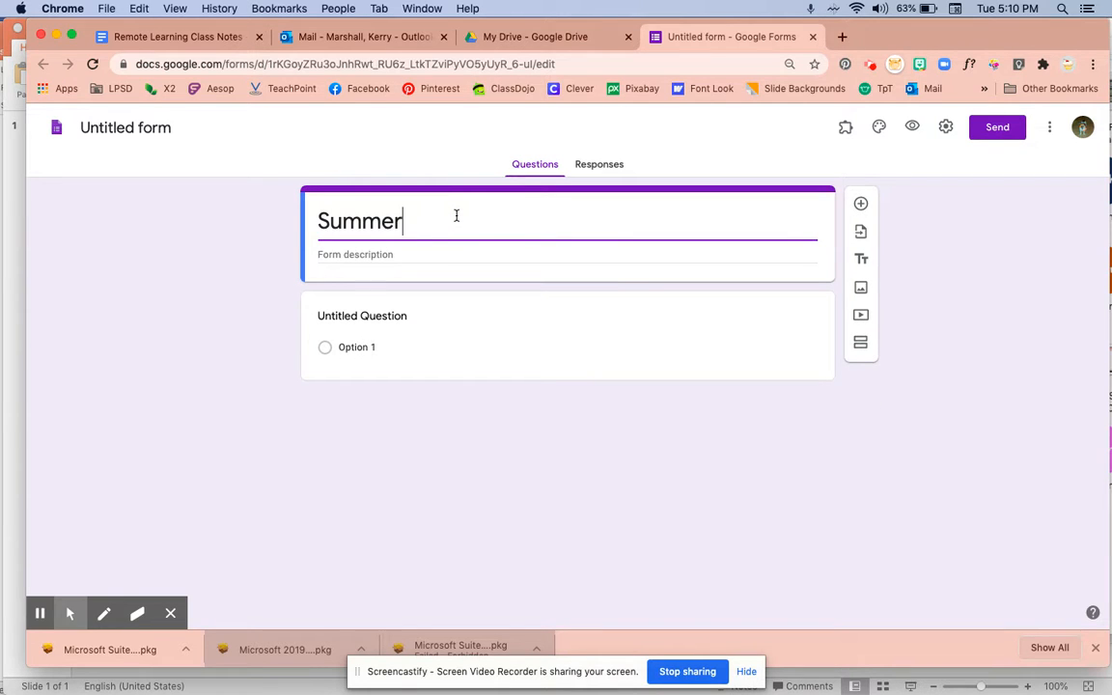
{"action": "type", "text": " Favorites"}
{"action": "left_click", "coordinate": [408, 252]}
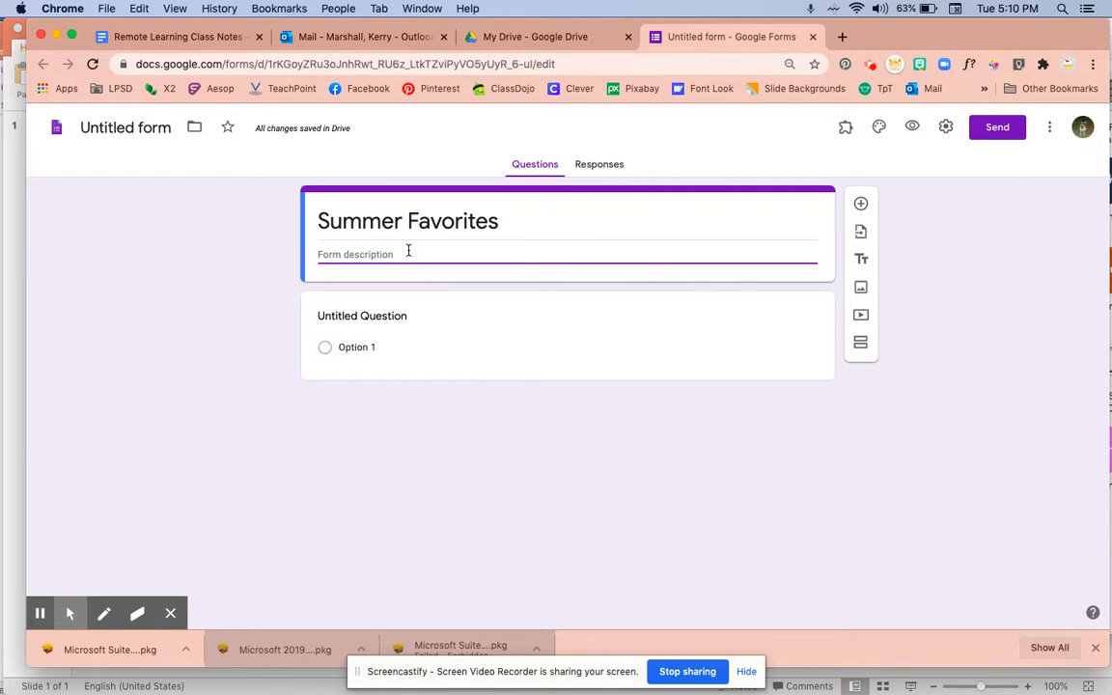
{"action": "type", "text": "Please take this! :)"}
{"action": "left_click", "coordinate": [40, 613]}
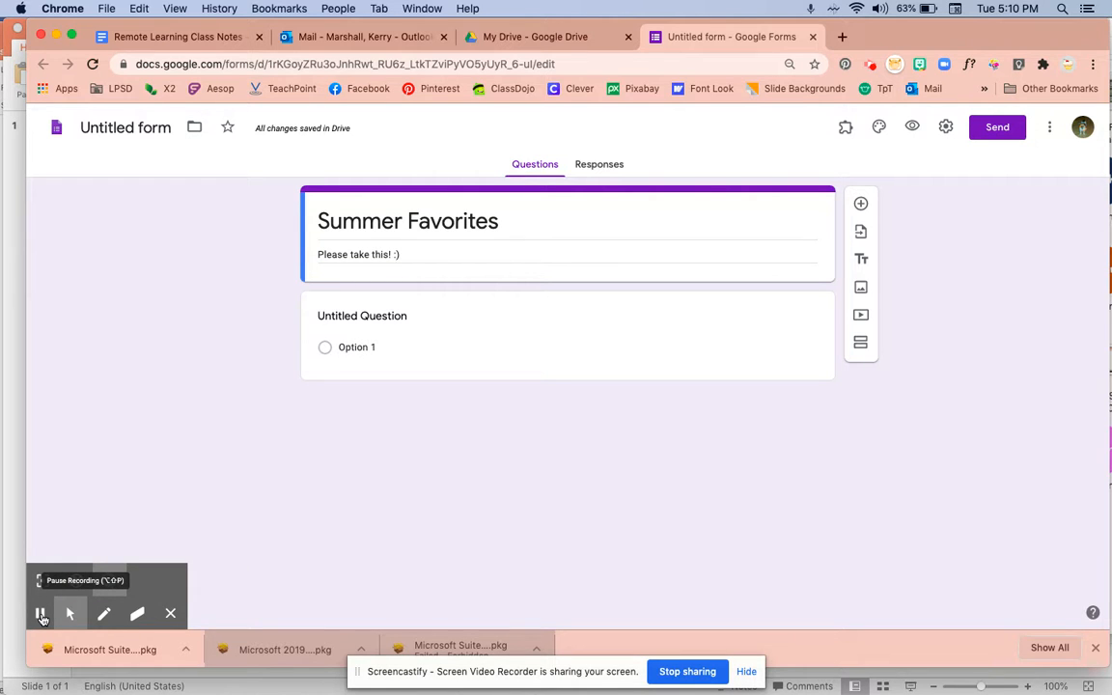
- Replace the untitled question's text with "What is your favorite?"
{"action": "left_click", "coordinate": [352, 316]}
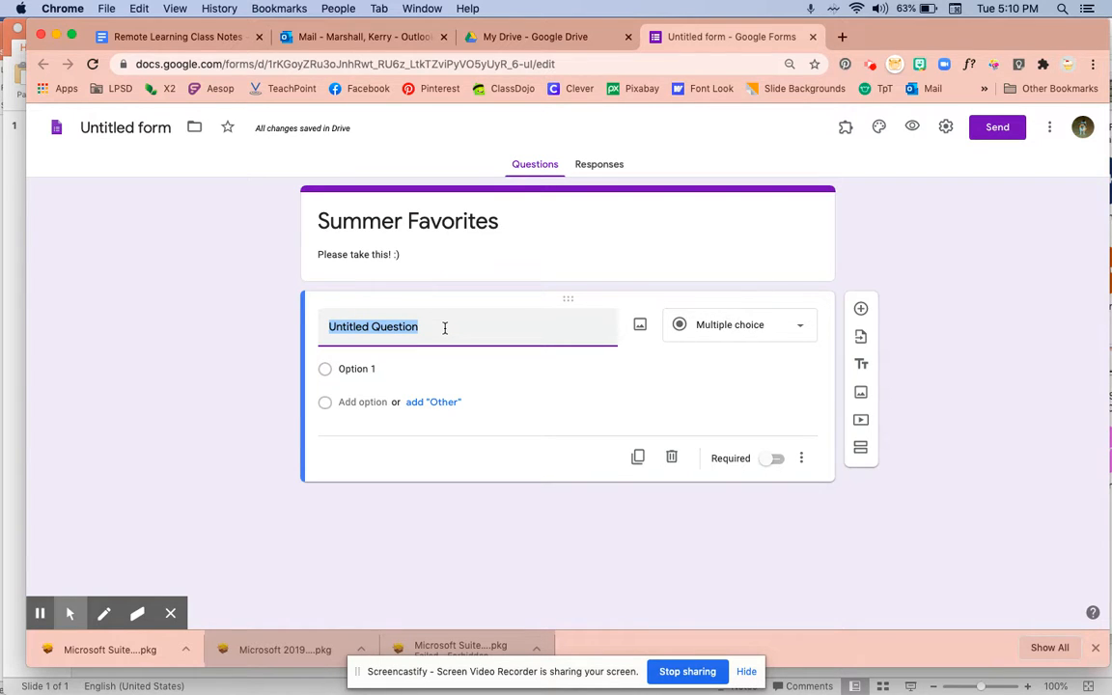
{"action": "type", "text": "What is"}
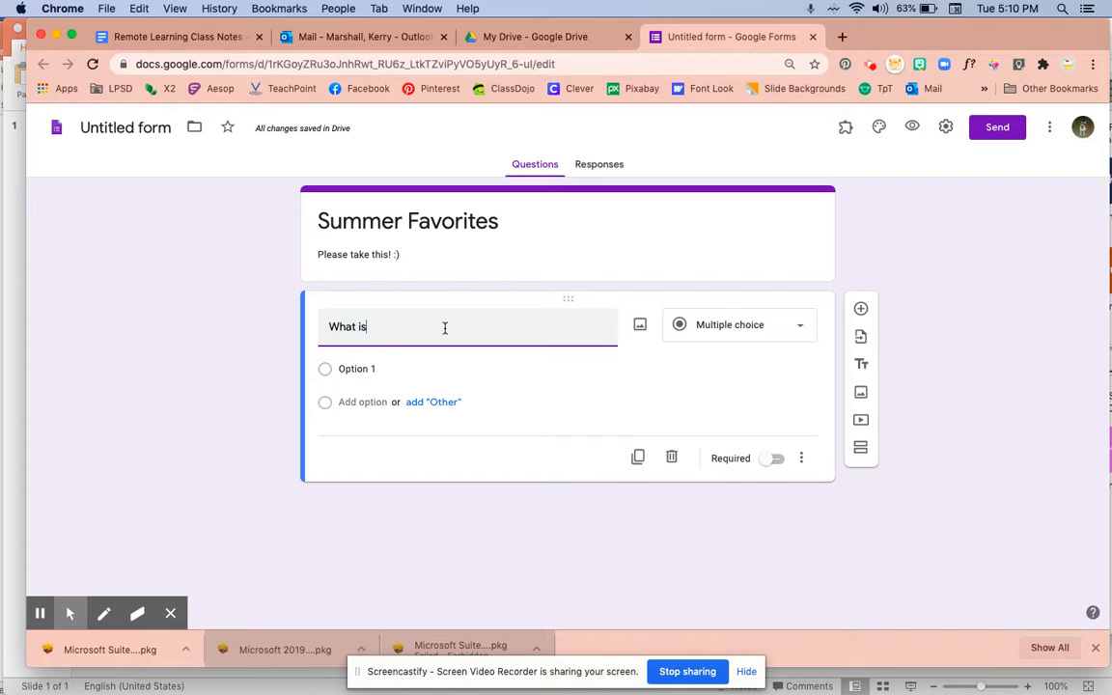
{"action": "type", "text": " your"}
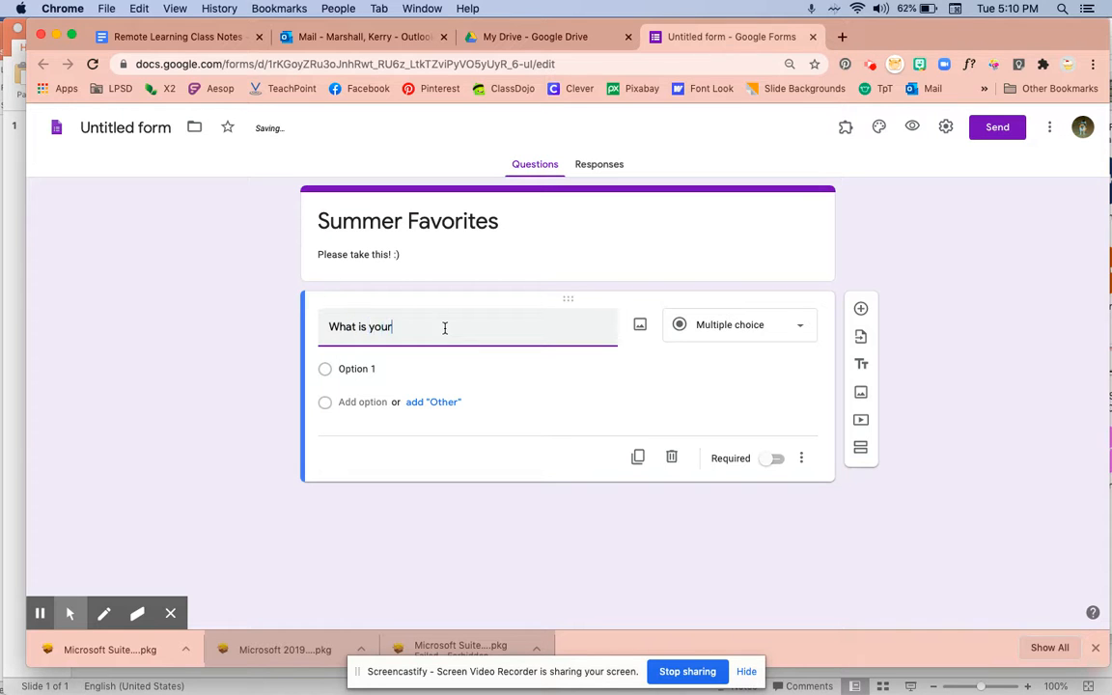
{"action": "type", "text": " favorite?"}
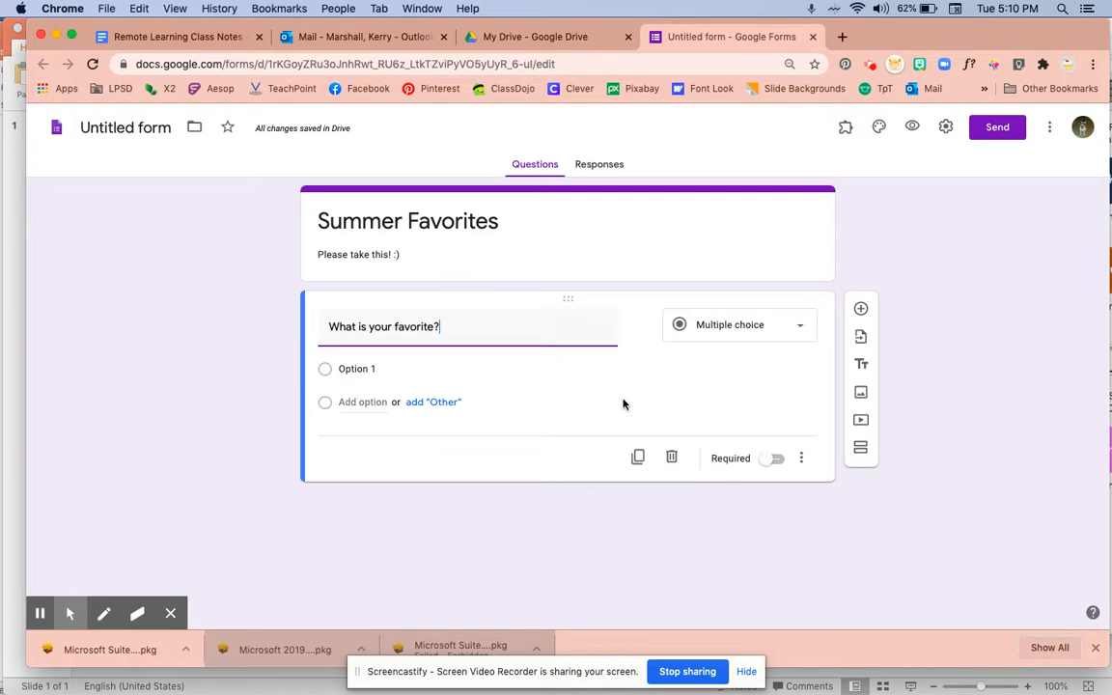
- Examine the question types available for the "What is your favorite?" question
{"action": "mouse_move", "coordinate": [71, 613]}
{"action": "left_click", "coordinate": [108, 581]}
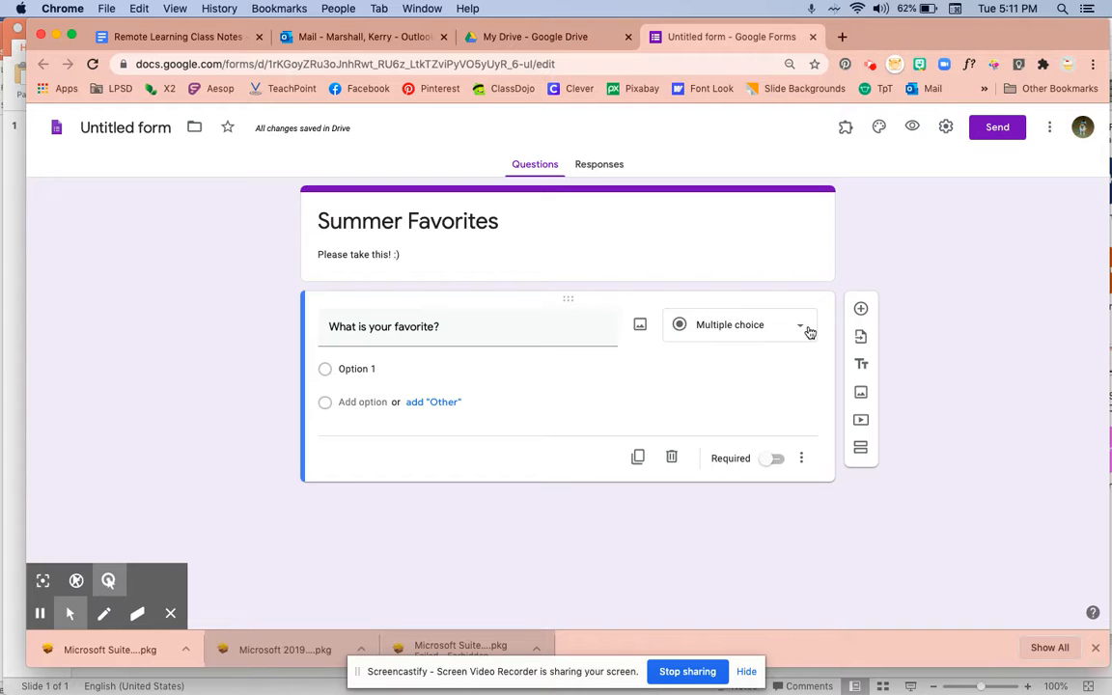
{"action": "left_click", "coordinate": [801, 326]}
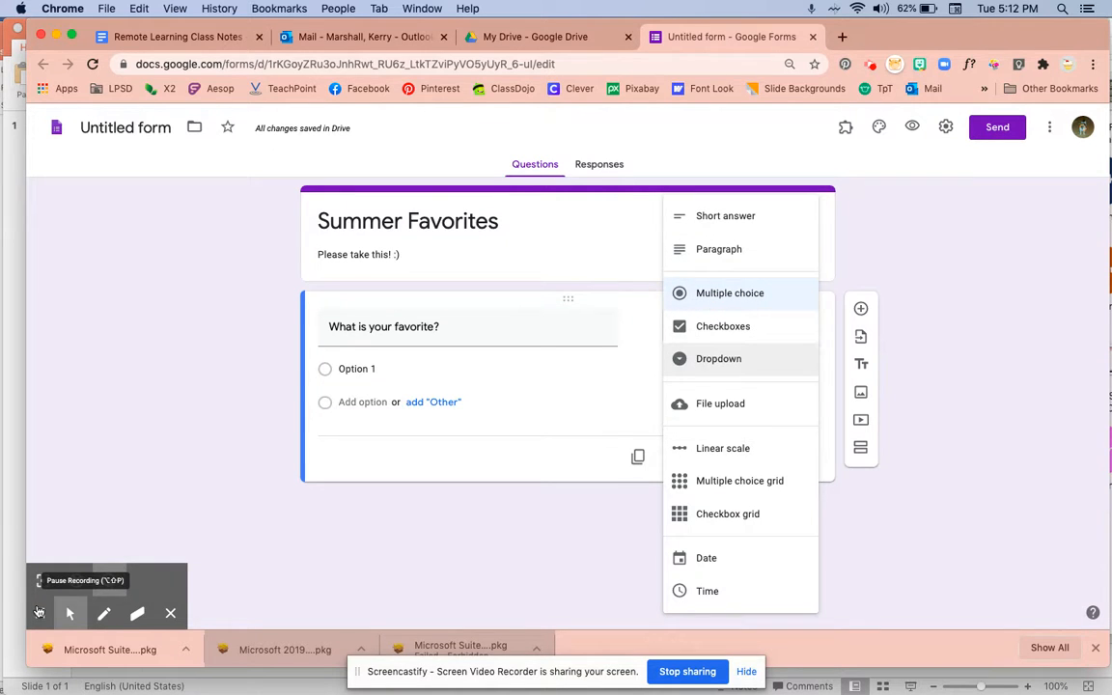
{"action": "left_click", "coordinate": [40, 612]}
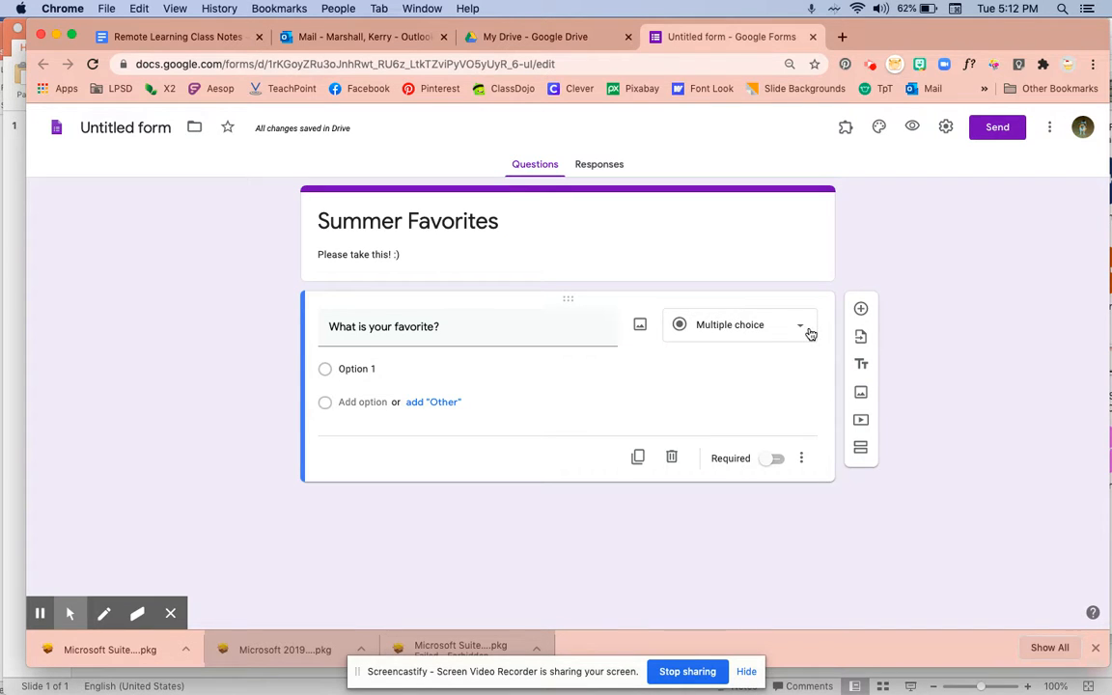
- Give the multiple choice question the options Ice cream, Popsicle, Slush and Frozen Yogurt
{"action": "left_click", "coordinate": [390, 370]}
{"action": "type", "text": "Ice cream"}
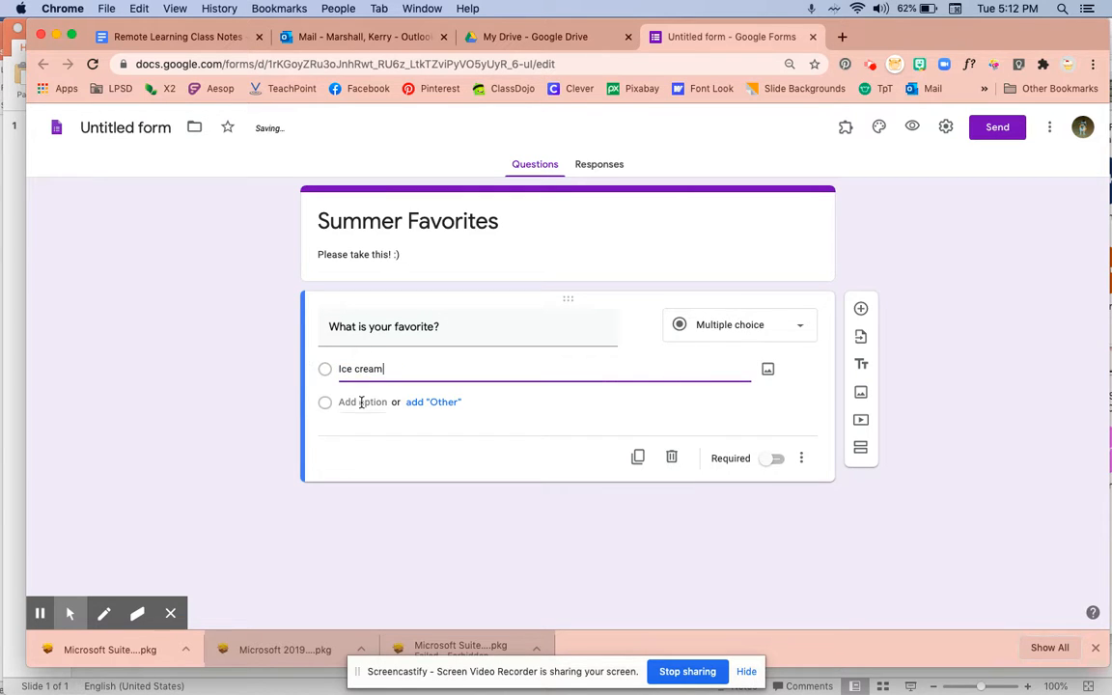
{"action": "left_click", "coordinate": [361, 403]}
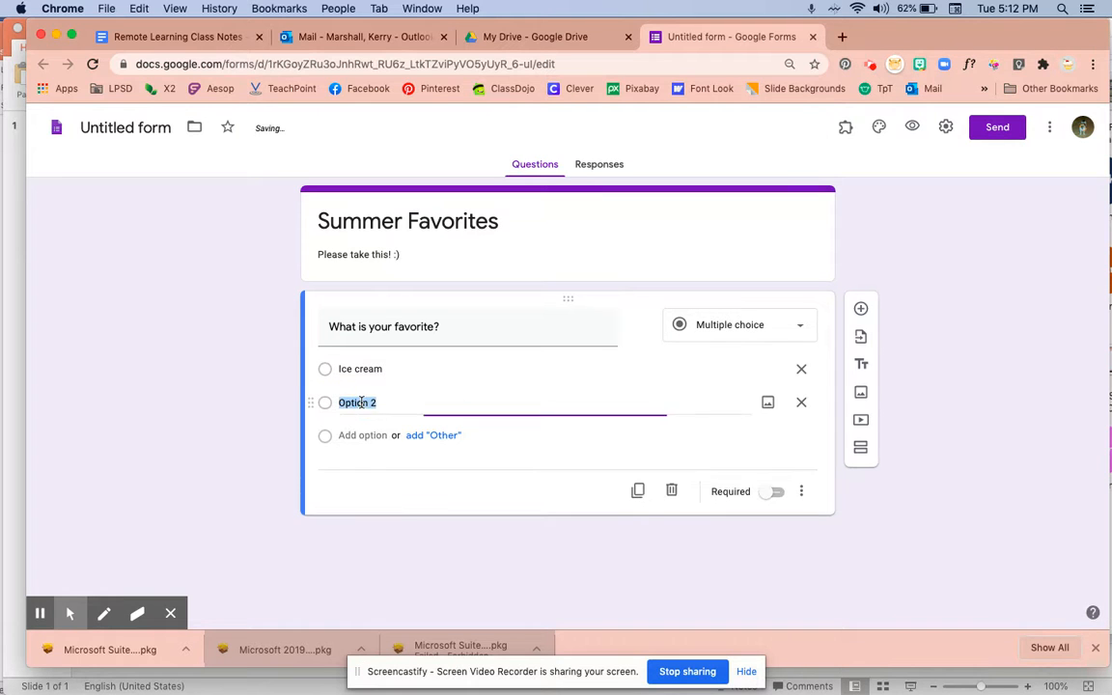
{"action": "type", "text": "Popsicle"}
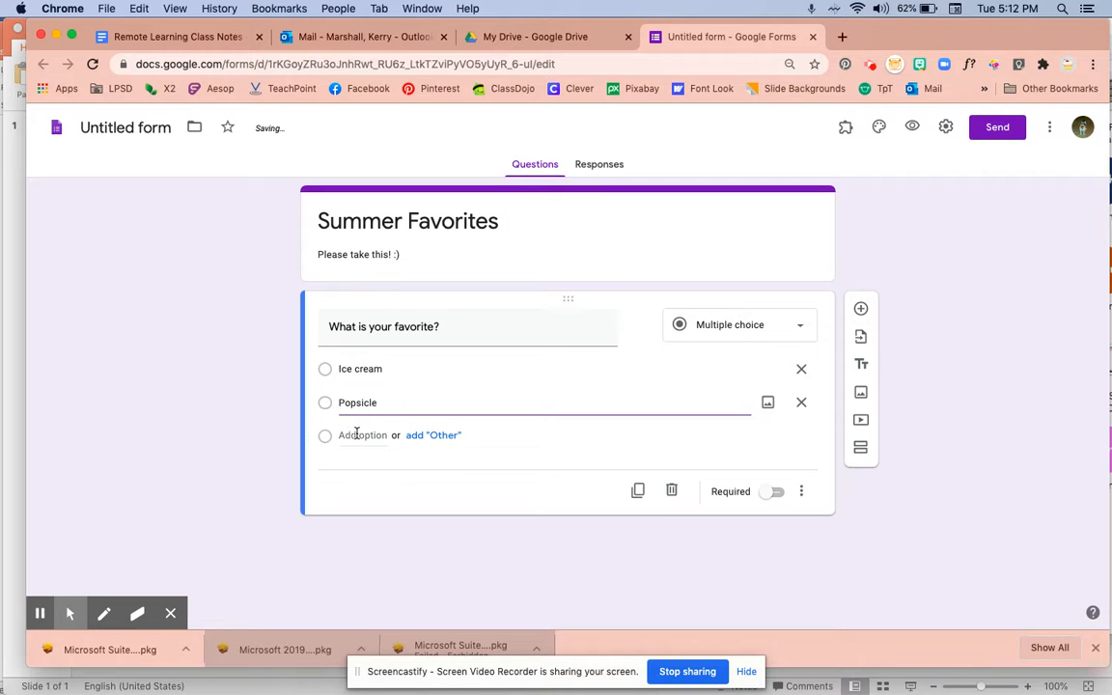
{"action": "left_click", "coordinate": [356, 435]}
{"action": "type", "text": "Slush"}
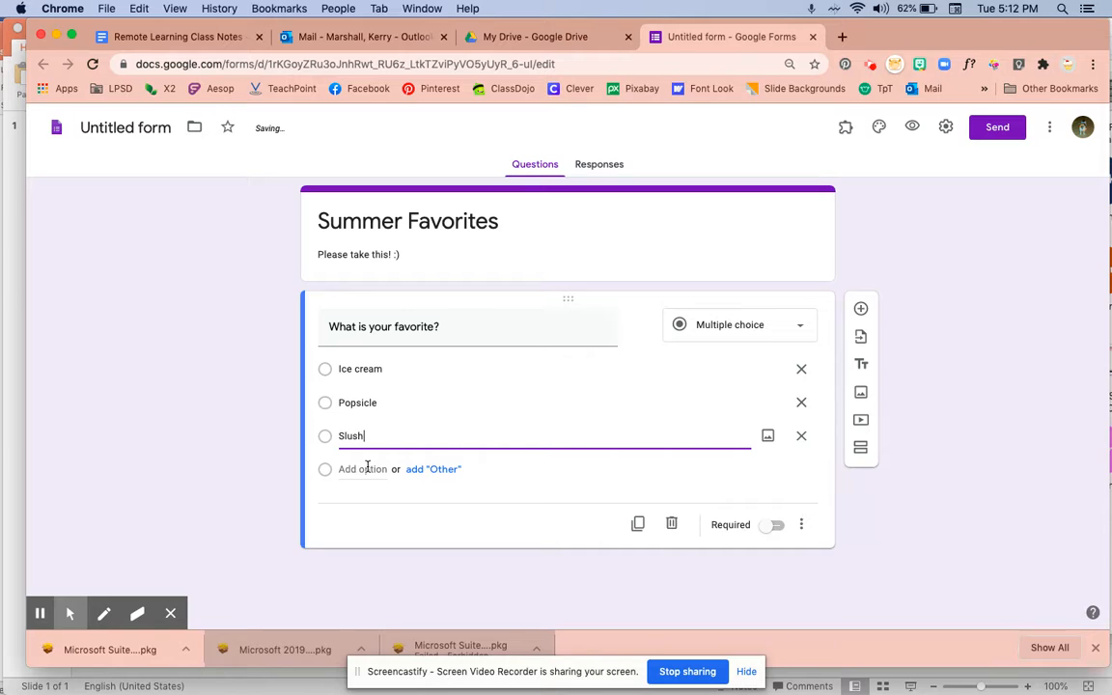
{"action": "left_click", "coordinate": [367, 468]}
{"action": "type", "text": "F"}
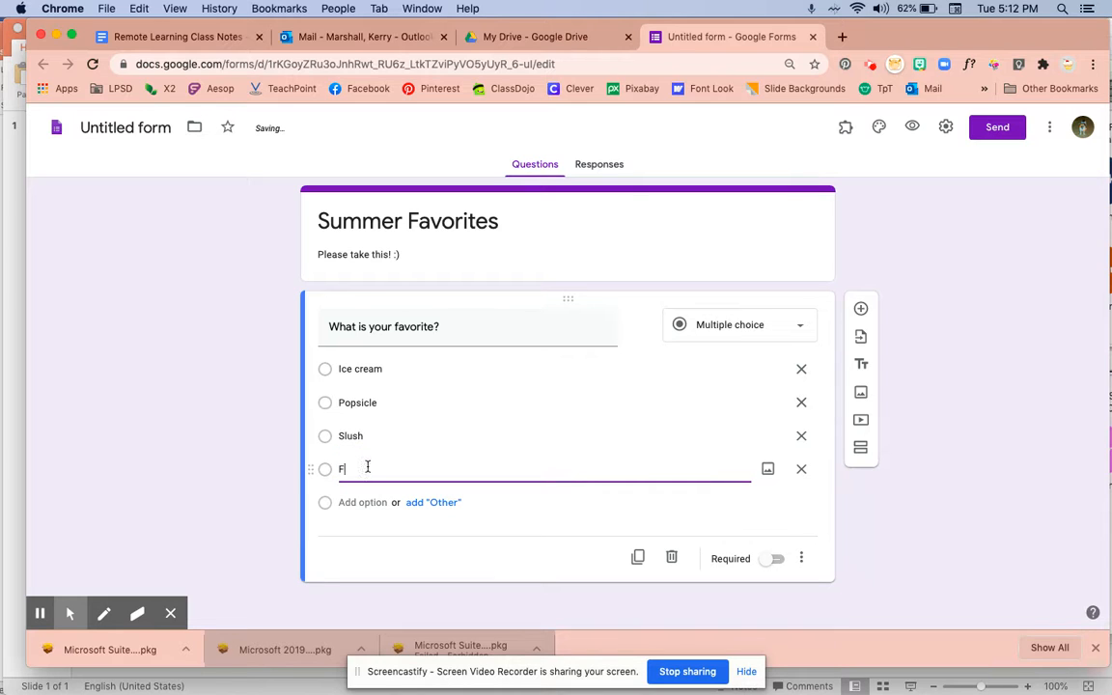
{"action": "type", "text": "rozen Yogurt"}
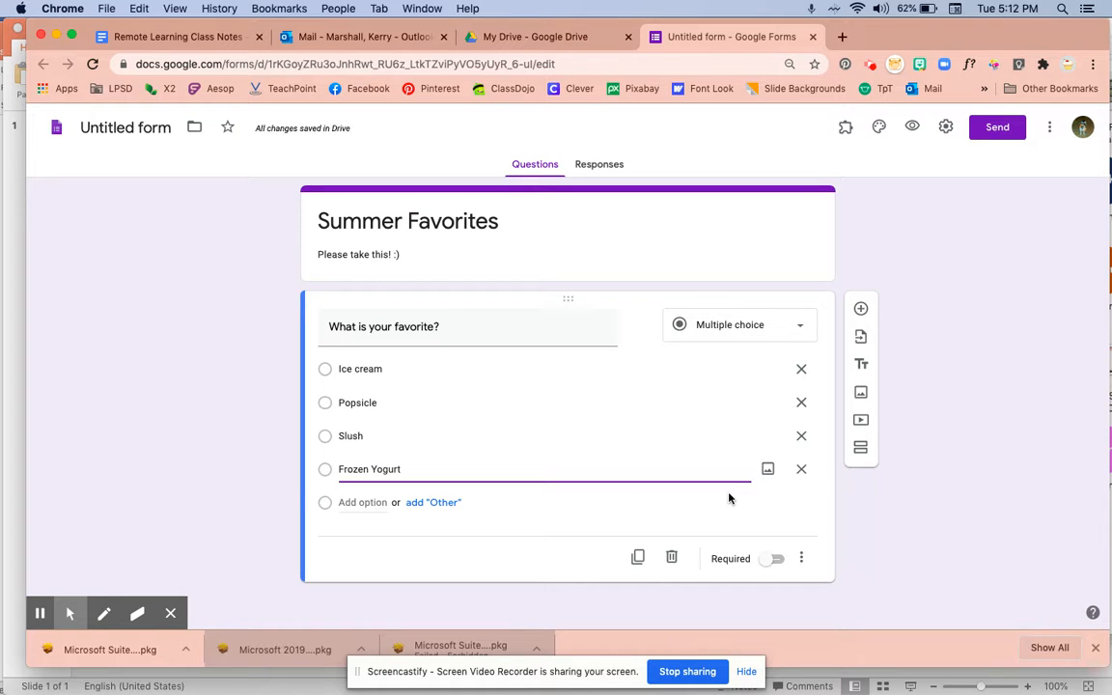
- Make the "What is your favorite?" question required and add another question below it
{"action": "left_click", "coordinate": [782, 560]}
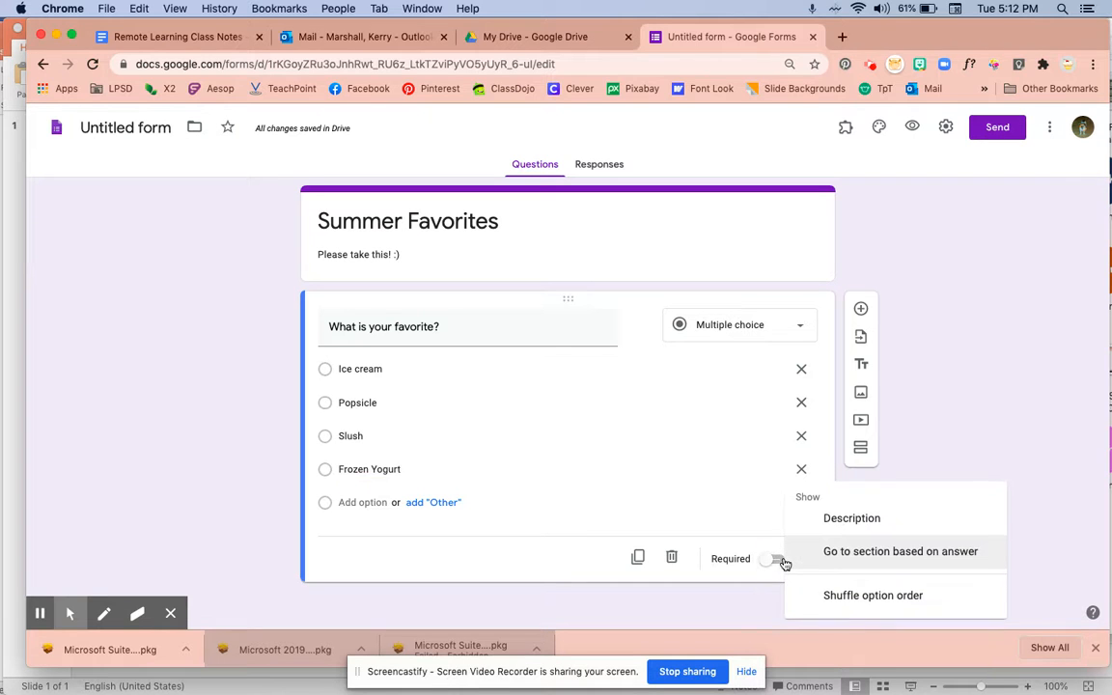
{"action": "left_click", "coordinate": [776, 563]}
{"action": "left_click", "coordinate": [775, 563]}
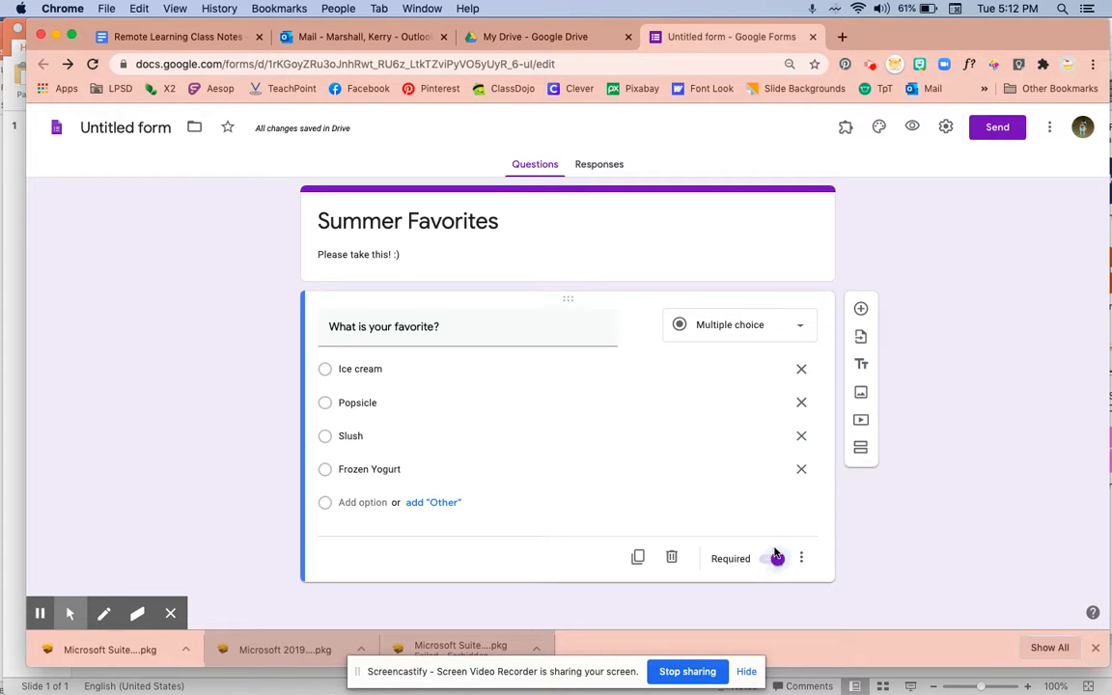
{"action": "left_click", "coordinate": [862, 310]}
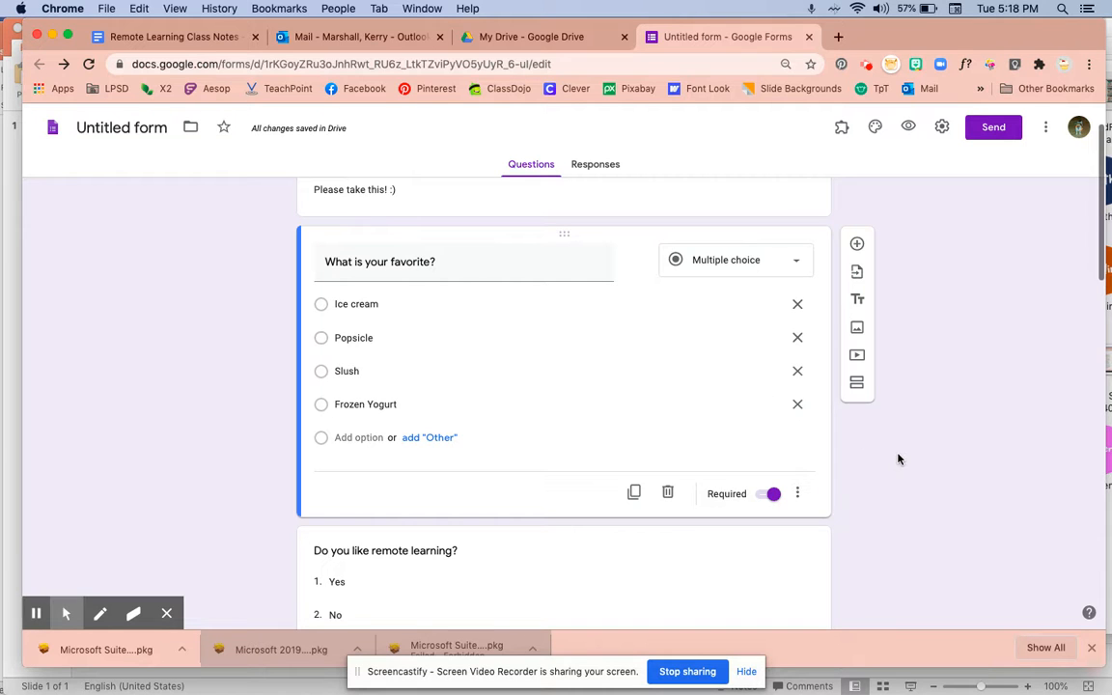
- Make the dropdown question "Do you like remote learning?" required
{"action": "scroll", "coordinate": [898, 458], "scroll_direction": "down", "scroll_amount": 2}
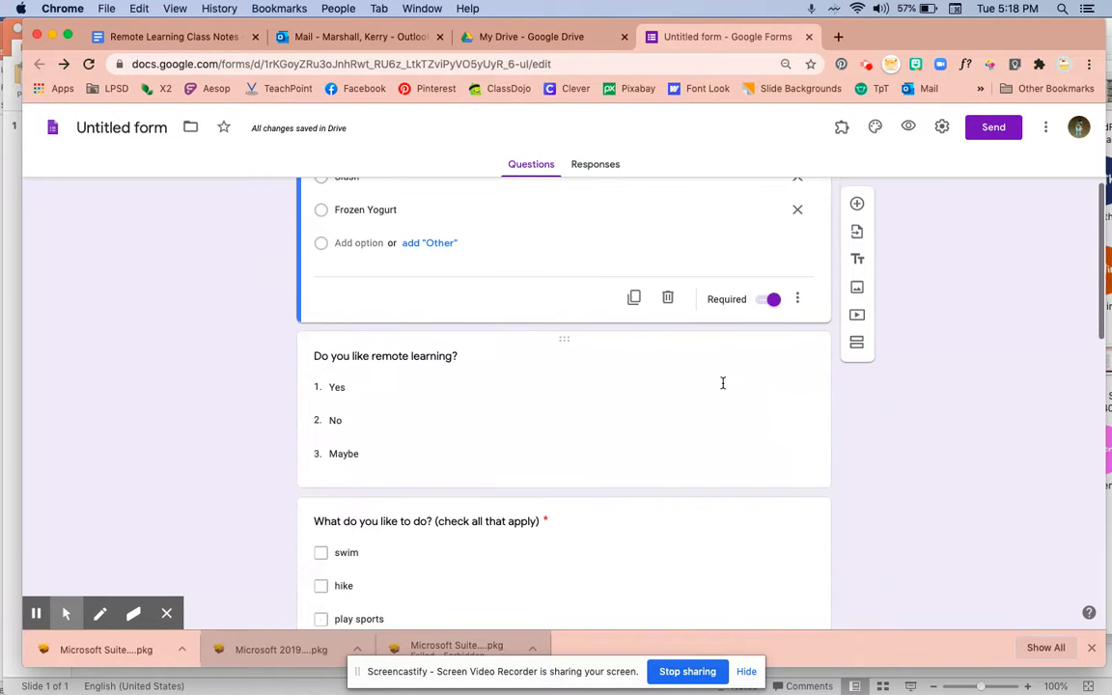
{"action": "left_click", "coordinate": [677, 359]}
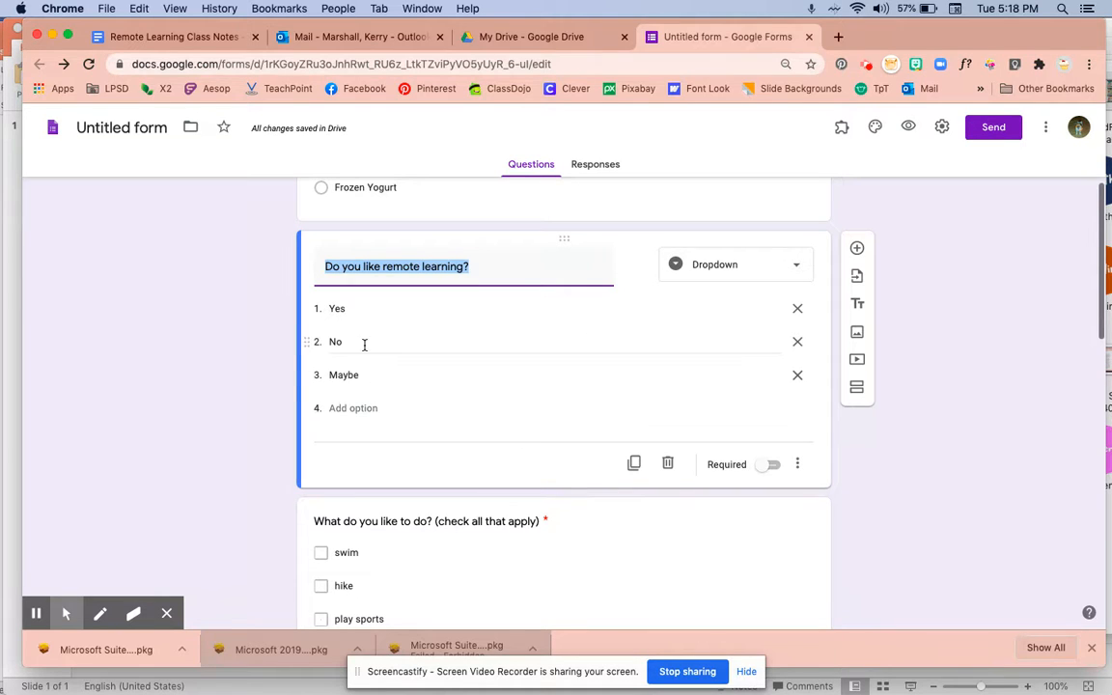
{"action": "left_click", "coordinate": [367, 374]}
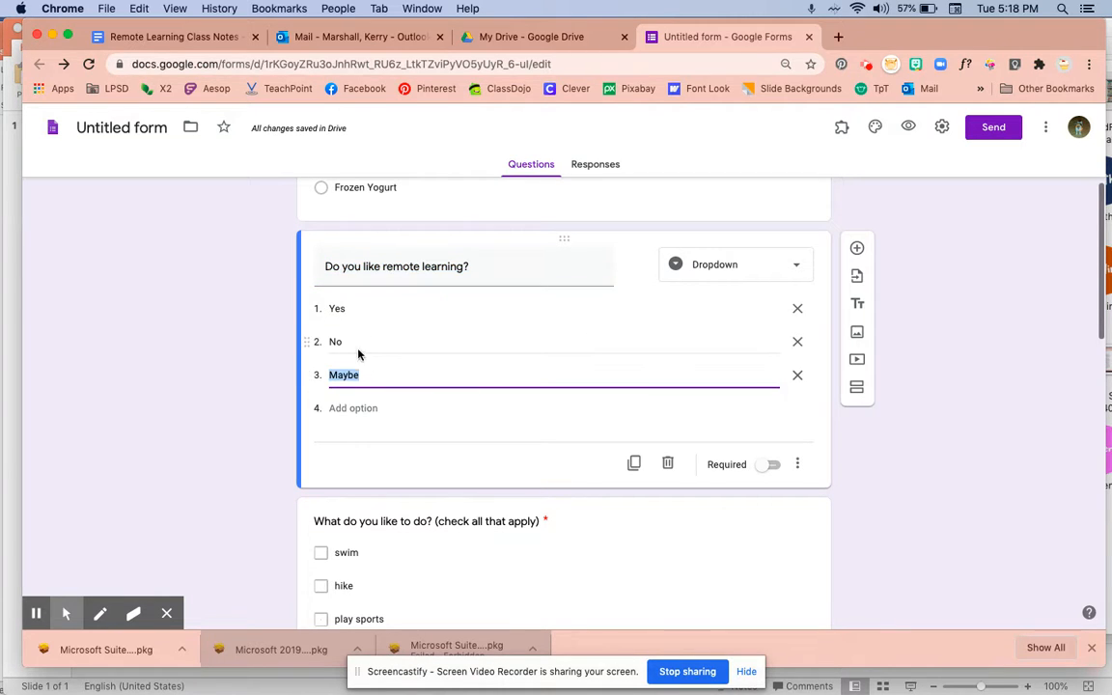
{"action": "left_click", "coordinate": [557, 523]}
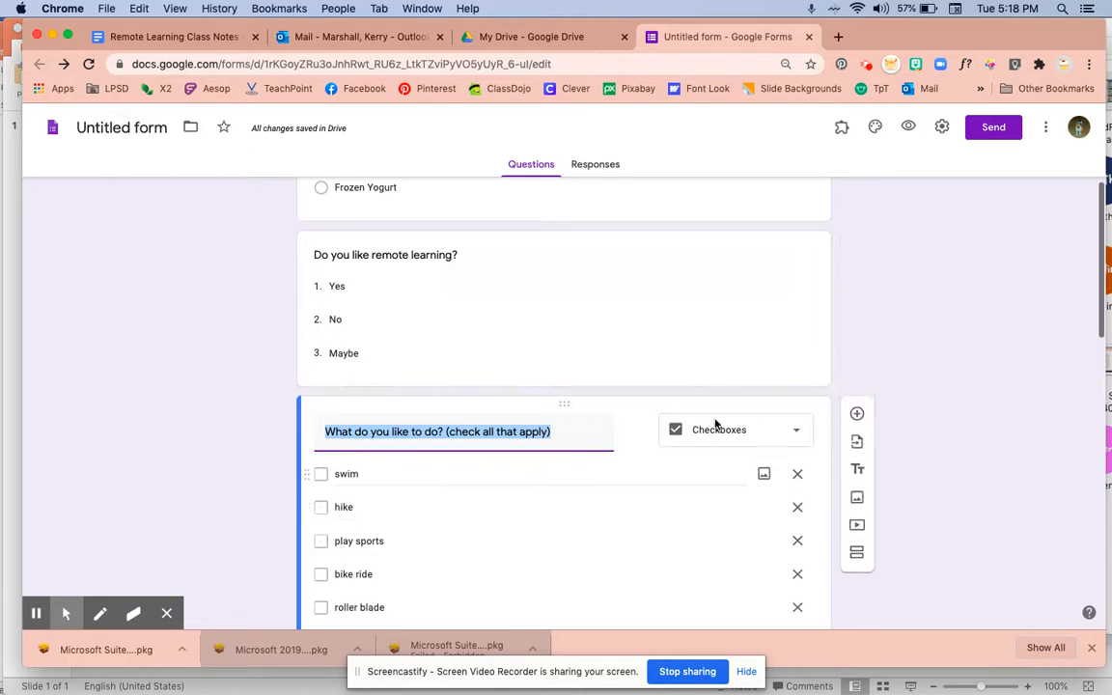
{"action": "left_click", "coordinate": [657, 318]}
{"action": "left_click", "coordinate": [773, 465]}
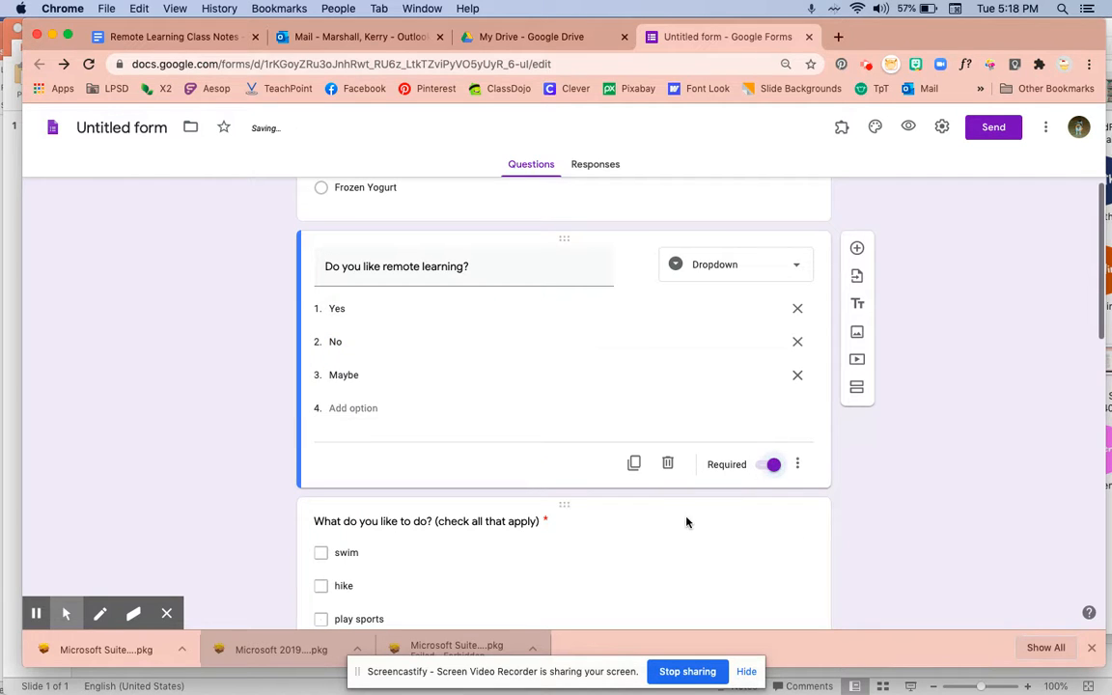
- Examine how the checkboxes, linear scale, multiple choice grid, checkbox grid and paragraph questions are set up in the form
{"action": "scroll", "coordinate": [686, 523], "scroll_direction": "down", "scroll_amount": 3}
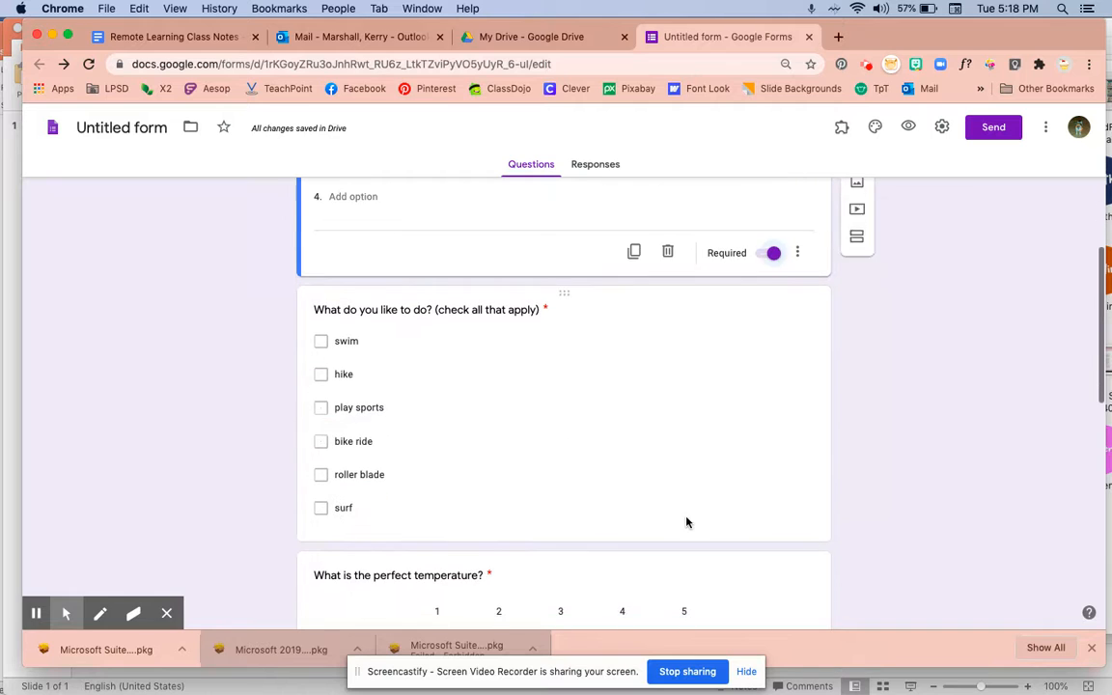
{"action": "left_click", "coordinate": [772, 362]}
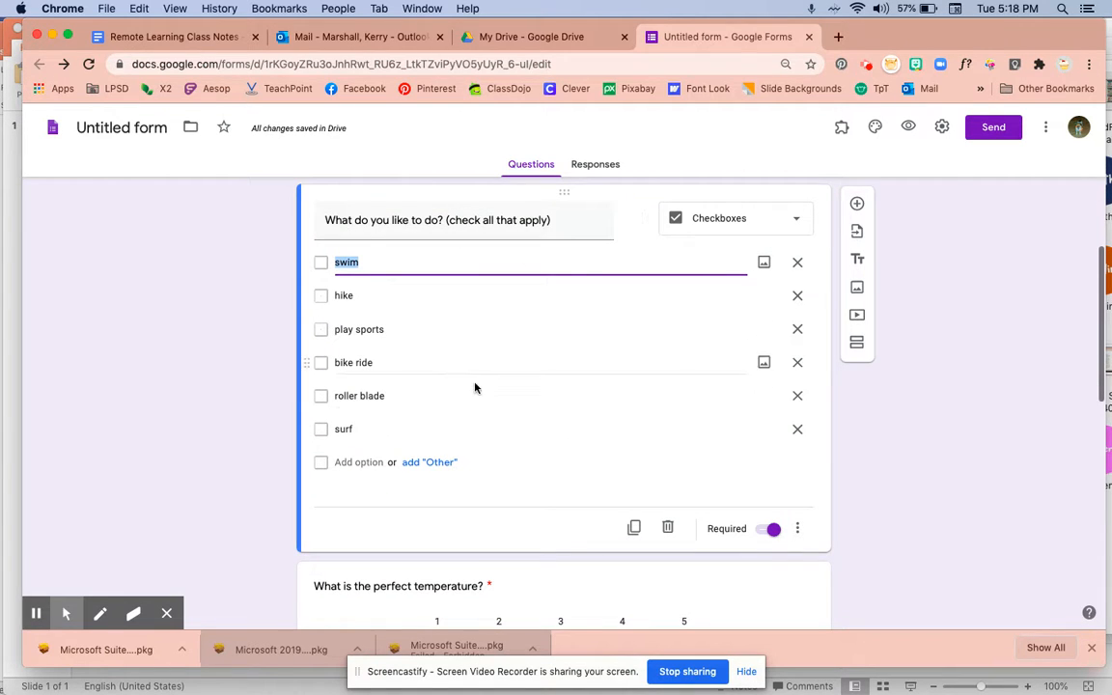
{"action": "scroll", "coordinate": [476, 391], "scroll_direction": "down", "scroll_amount": 4}
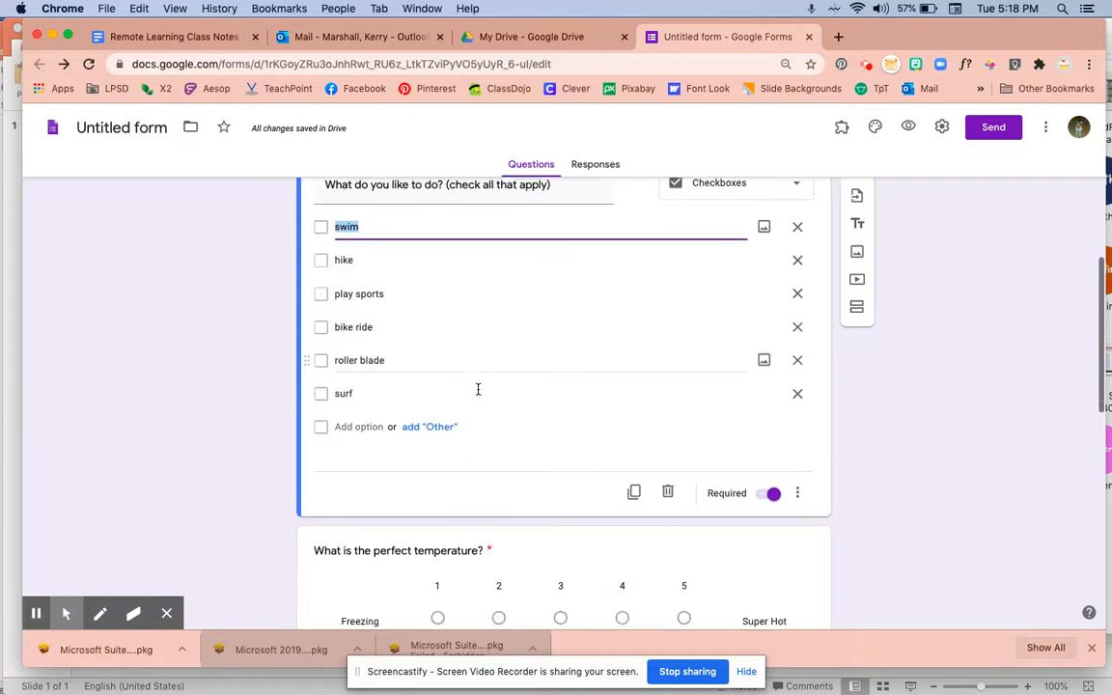
{"action": "left_click", "coordinate": [743, 302]}
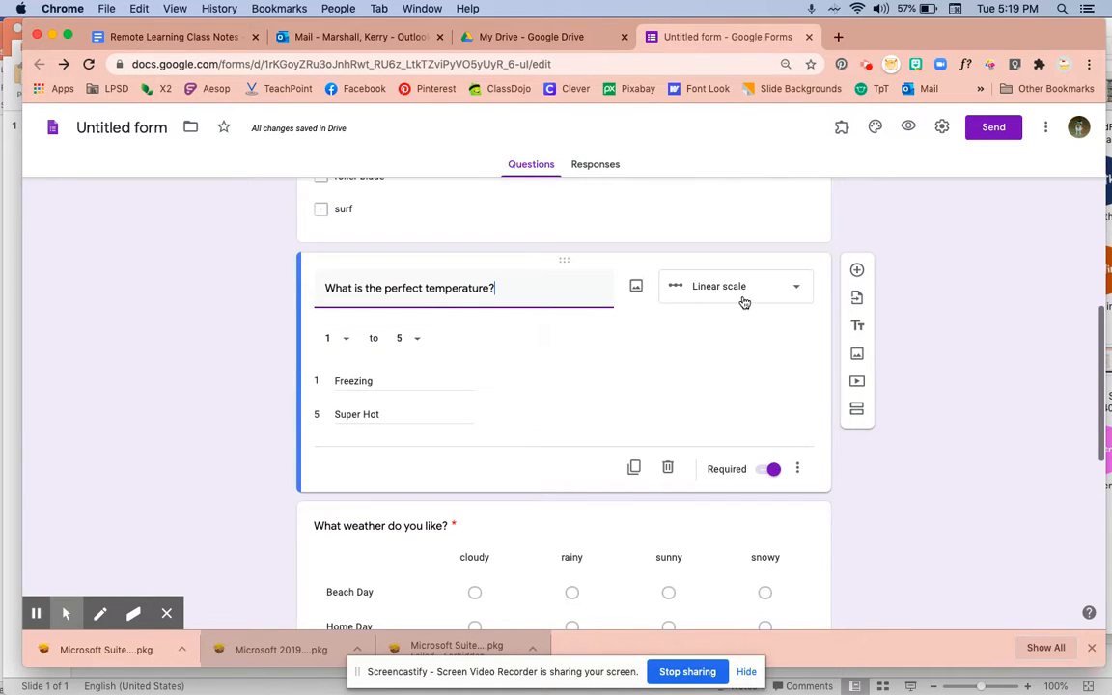
{"action": "scroll", "coordinate": [692, 417], "scroll_direction": "down", "scroll_amount": 3}
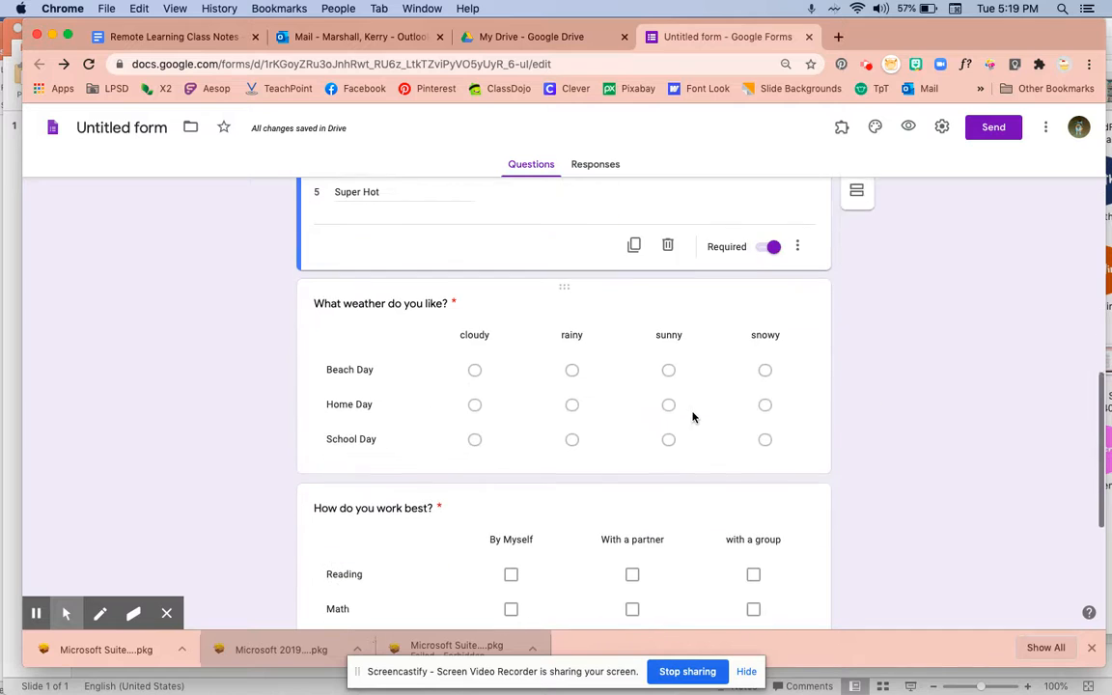
{"action": "left_click", "coordinate": [753, 290]}
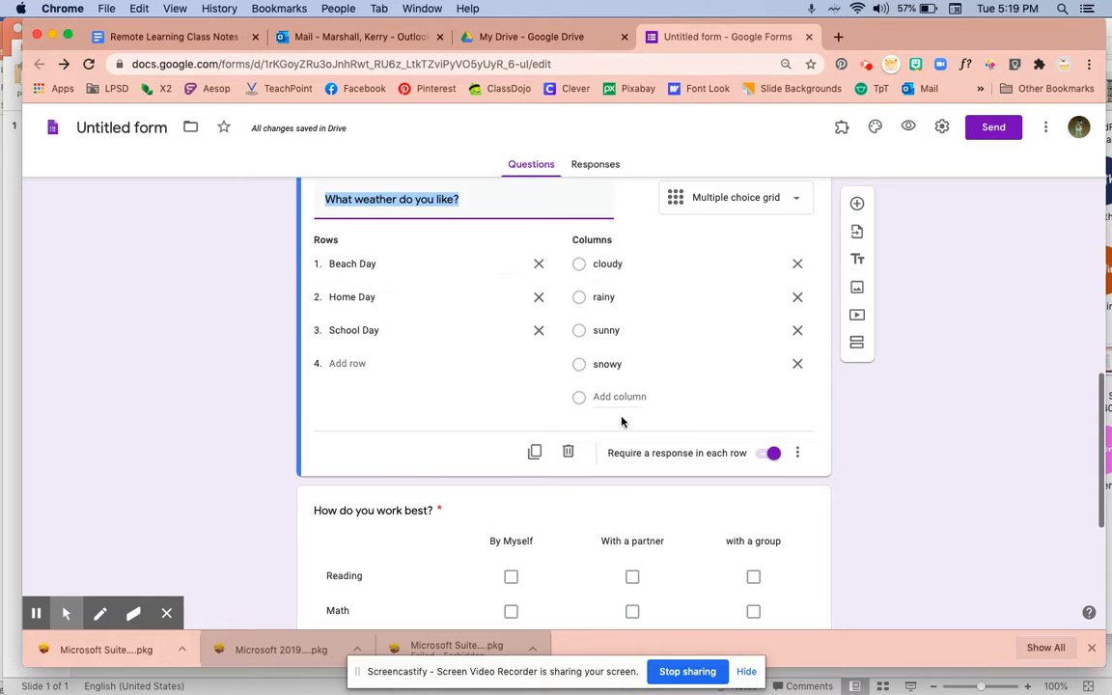
{"action": "left_click", "coordinate": [580, 500]}
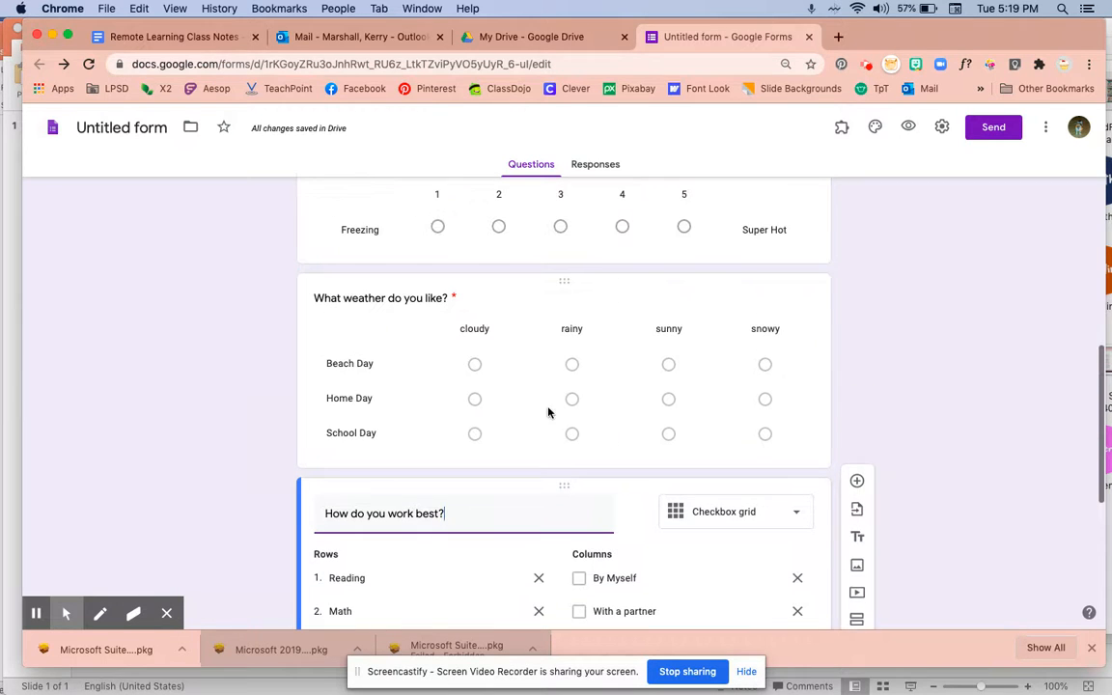
{"action": "scroll", "coordinate": [529, 499], "scroll_direction": "down", "scroll_amount": 3}
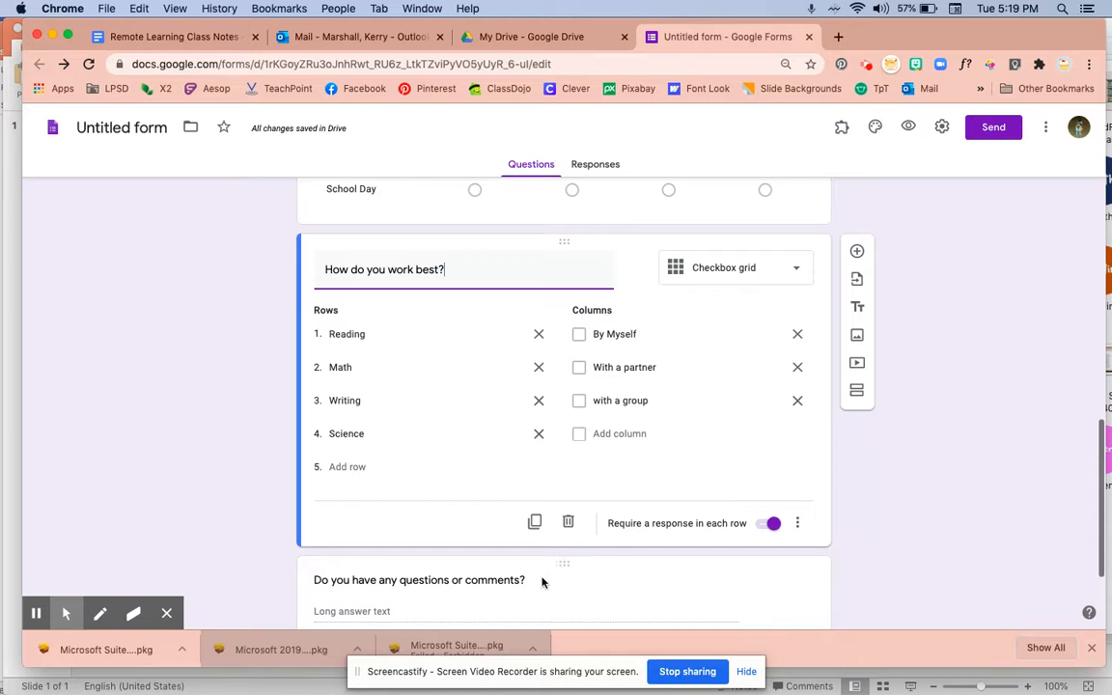
{"action": "scroll", "coordinate": [573, 553], "scroll_direction": "down", "scroll_amount": 2}
{"action": "left_click", "coordinate": [604, 516]}
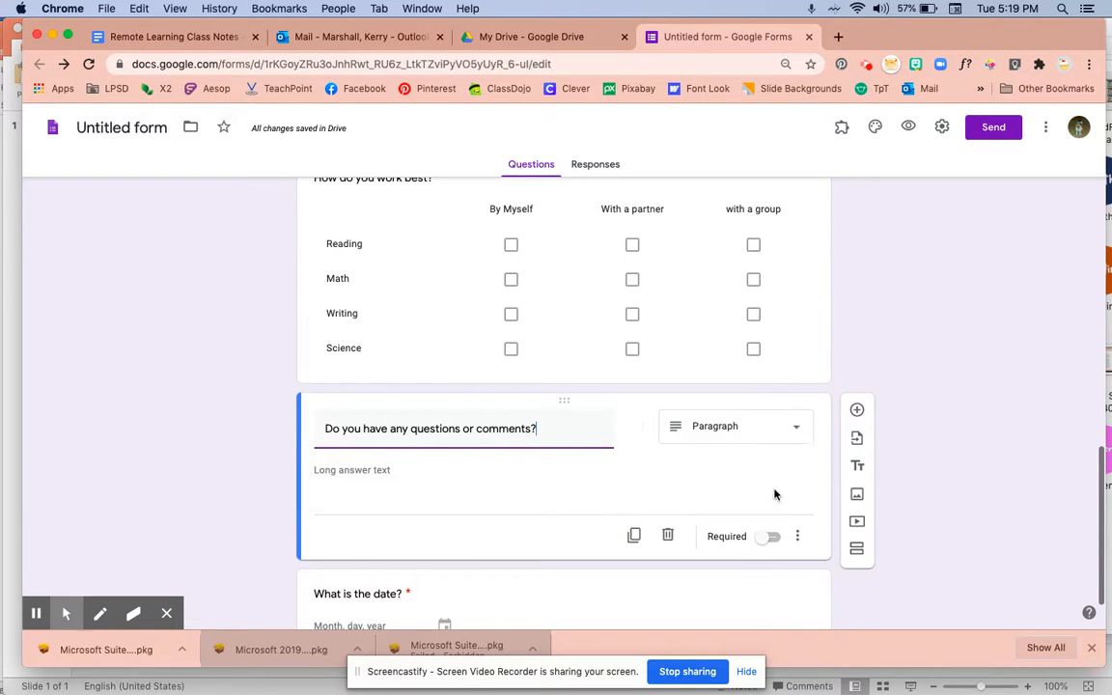
- Move the "What is the date?" question to the start of the form, directly above "What is your favorite?"
{"action": "scroll", "coordinate": [639, 522], "scroll_direction": "down", "scroll_amount": 2}
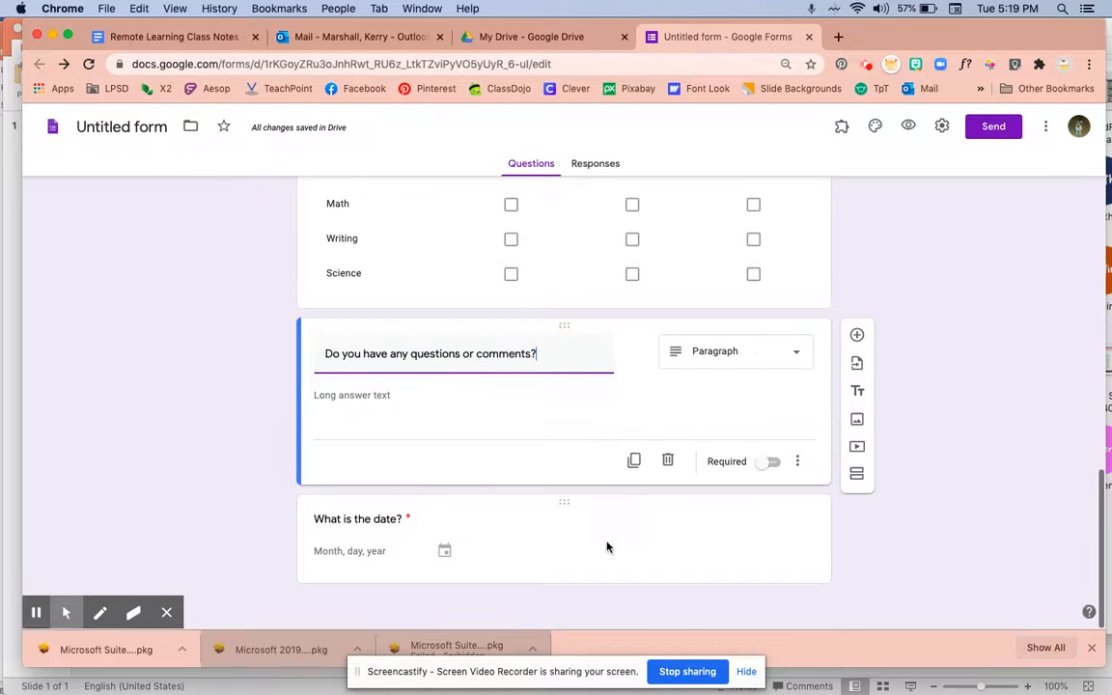
{"action": "left_click", "coordinate": [548, 523]}
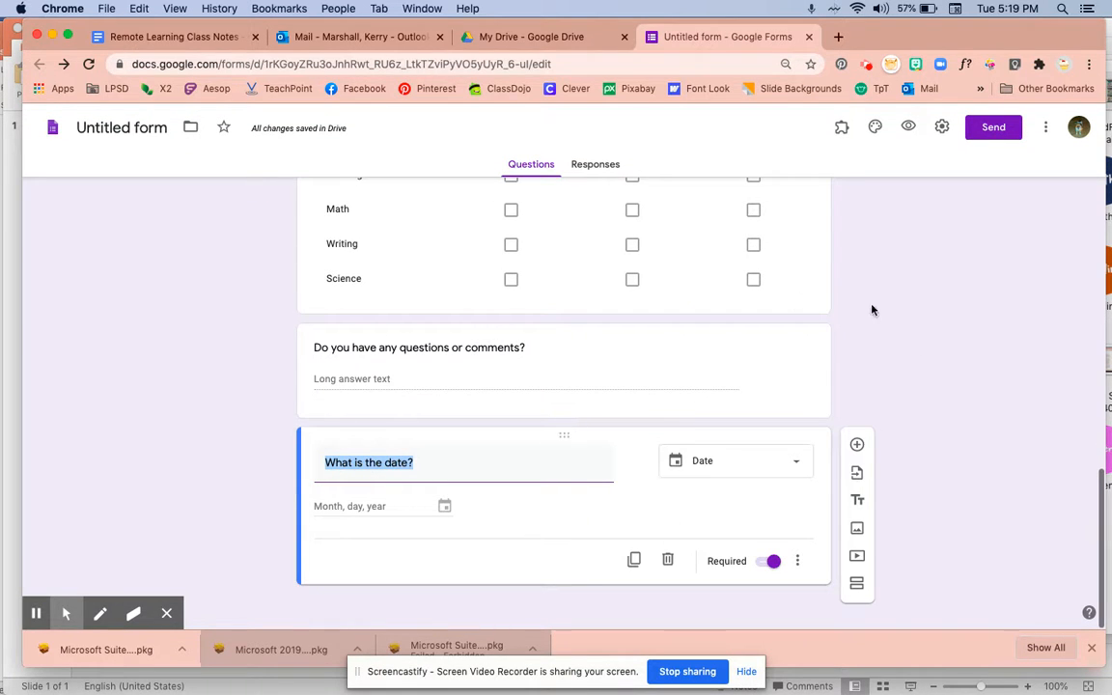
{"action": "left_click_drag", "start_coordinate": [566, 433], "coordinate": [521, 204]}
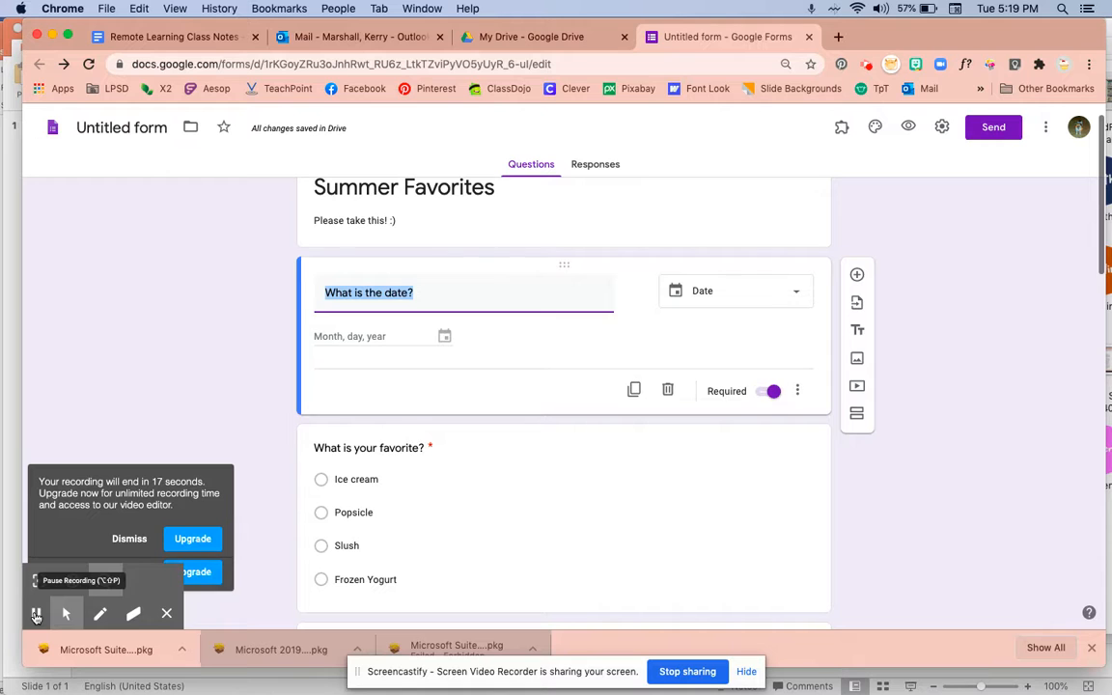
{"action": "left_click", "coordinate": [36, 617]}
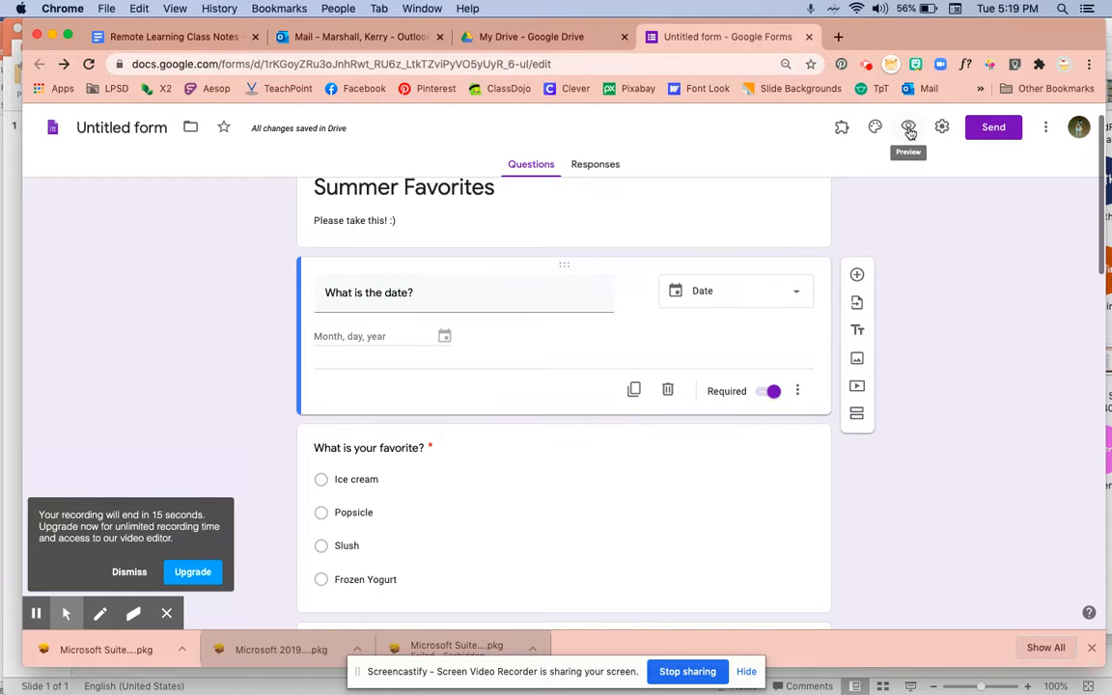
- Preview the Summer Favorites form as respondents see it and review its questions through to the end
{"action": "left_click", "coordinate": [909, 129]}
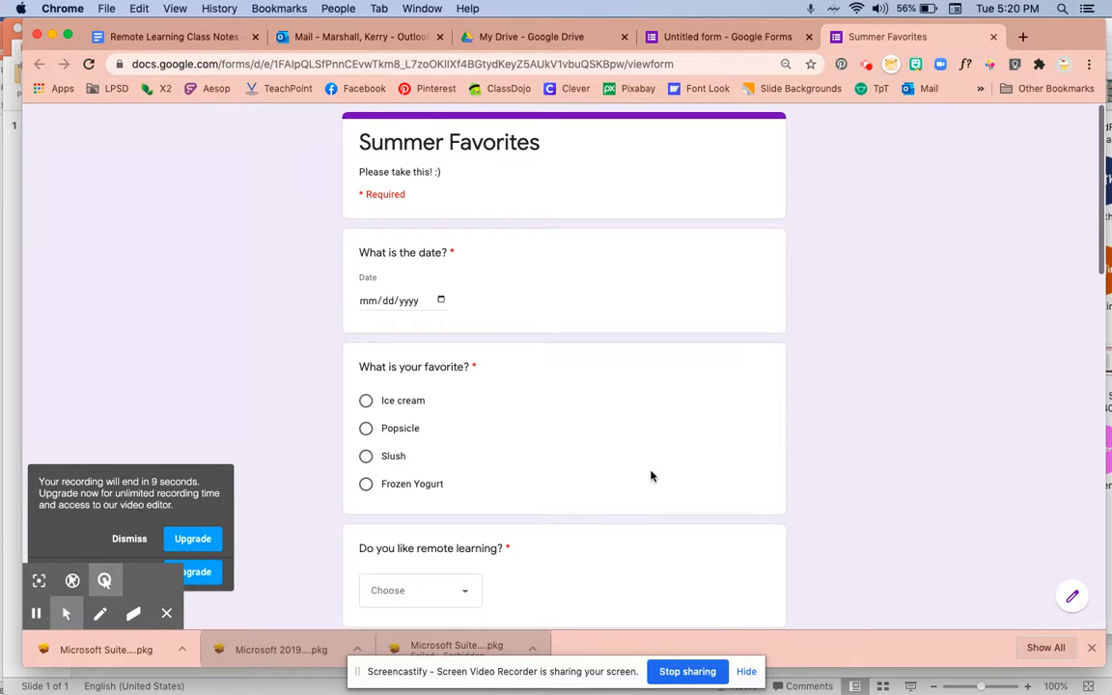
{"action": "scroll", "coordinate": [650, 474], "scroll_direction": "down", "scroll_amount": 1}
{"action": "scroll", "coordinate": [649, 474], "scroll_direction": "down", "scroll_amount": 10}
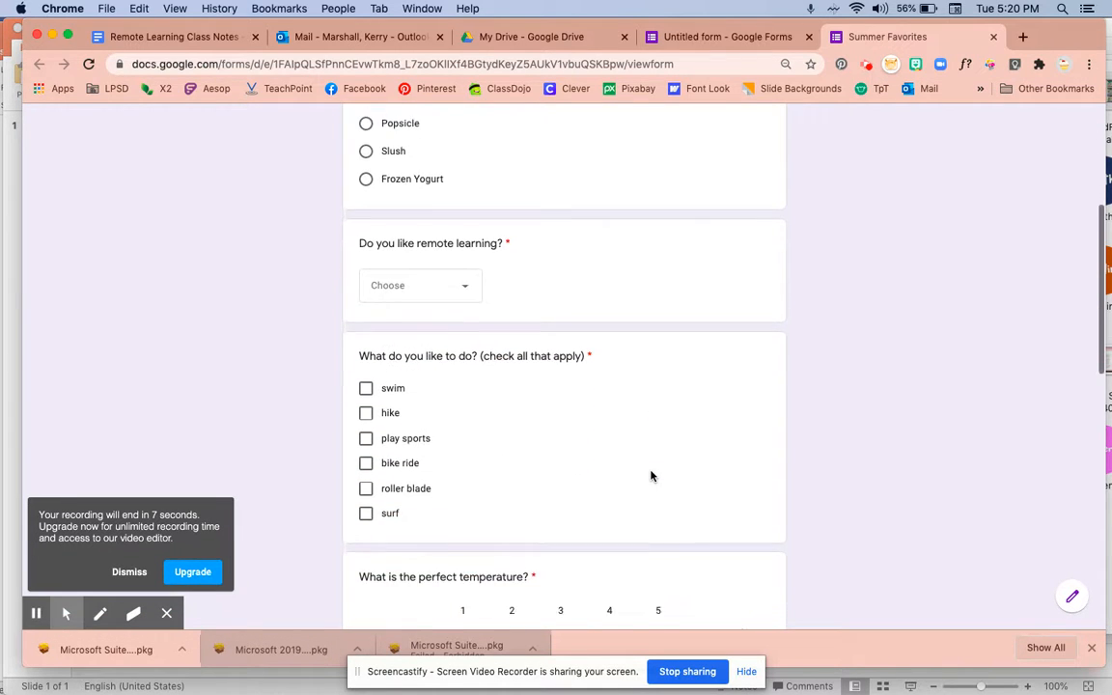
{"action": "scroll", "coordinate": [653, 476], "scroll_direction": "down", "scroll_amount": 8}
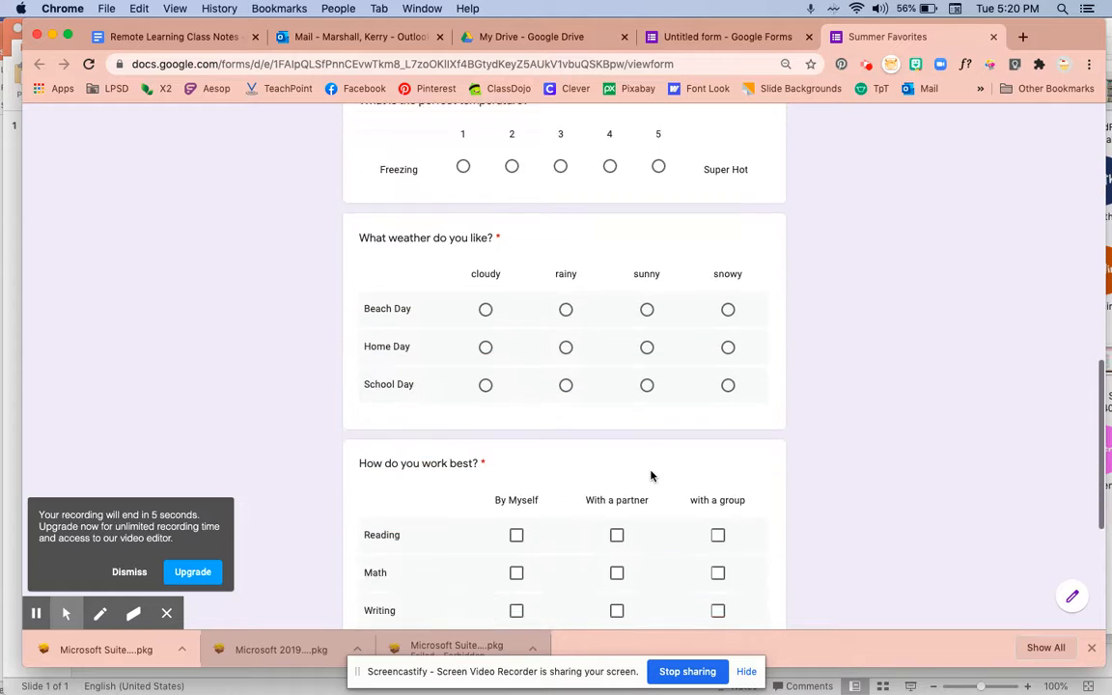
{"action": "scroll", "coordinate": [651, 475], "scroll_direction": "down", "scroll_amount": 6}
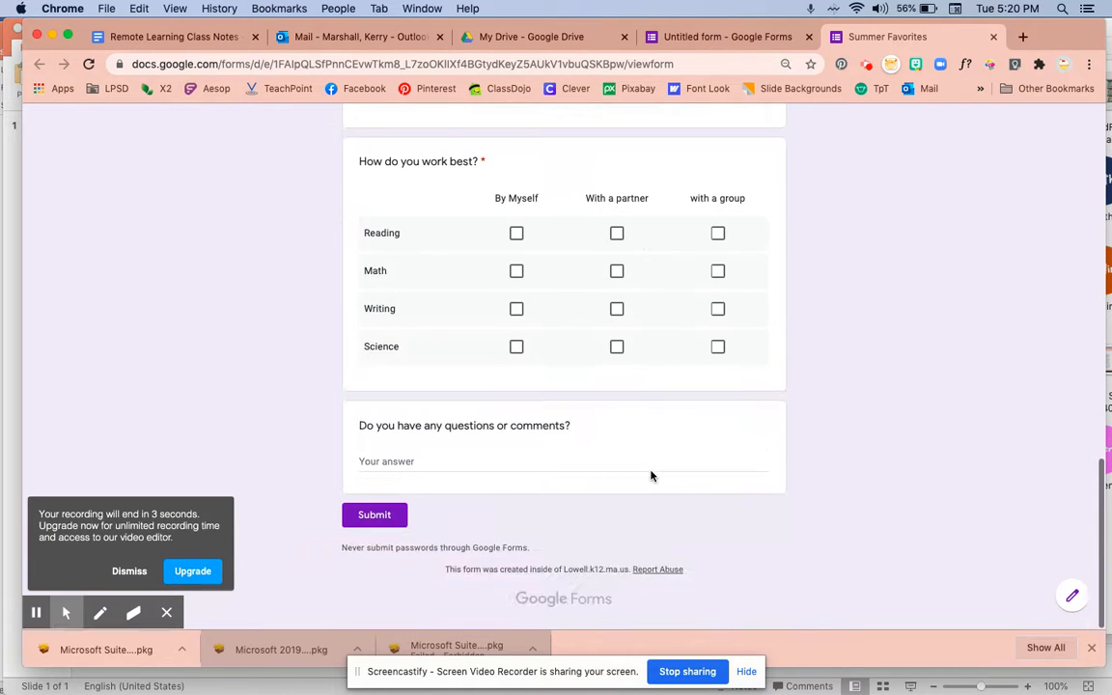